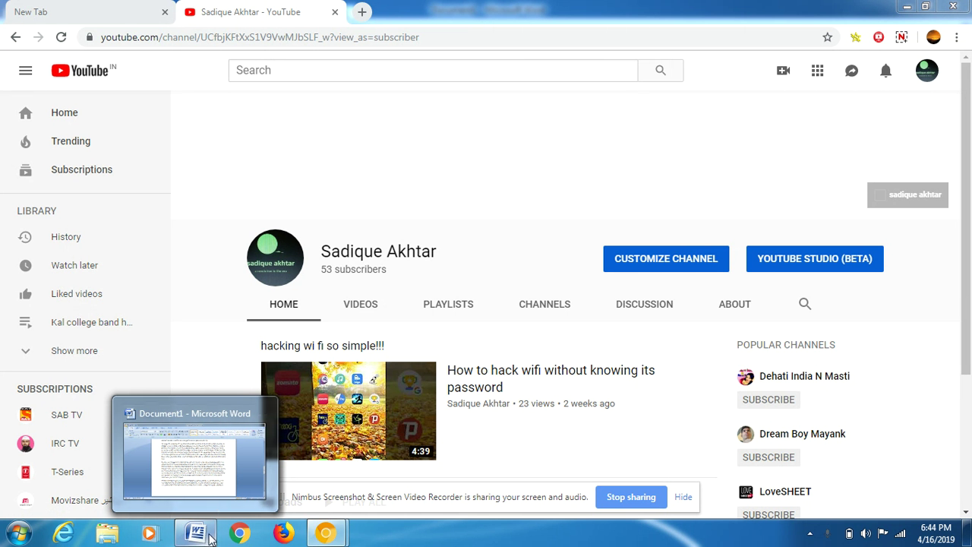
click(194, 537)
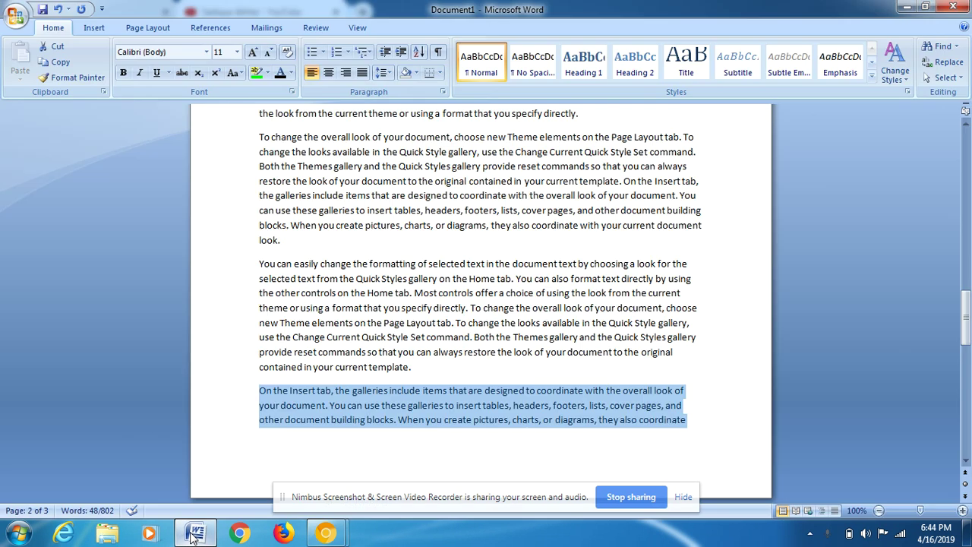
drag(965, 317, 969, 157)
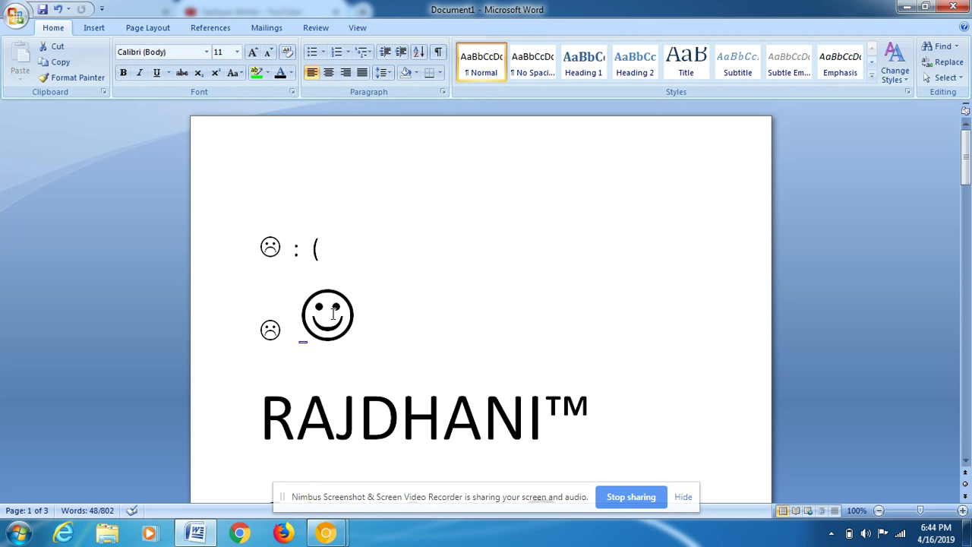
drag(967, 162, 969, 199)
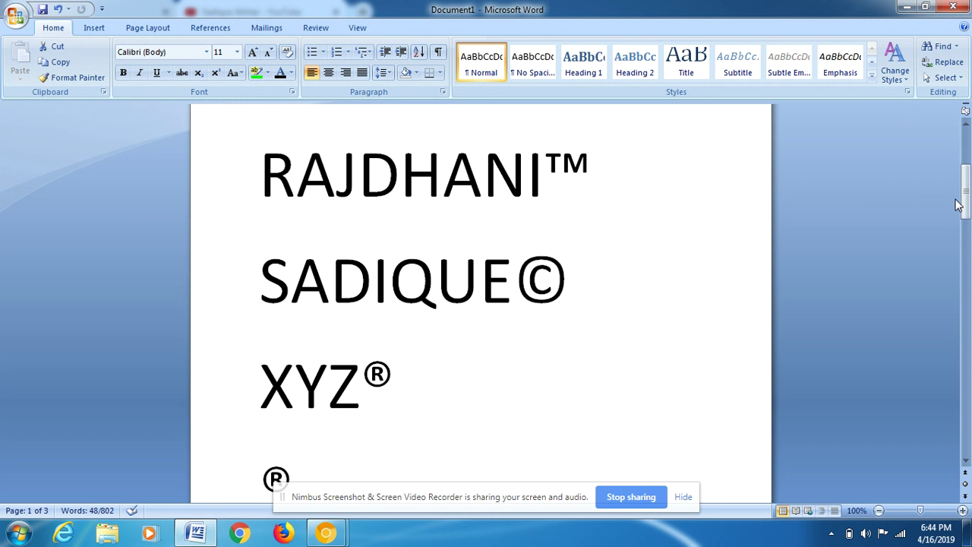
drag(967, 204, 968, 375)
click(746, 408)
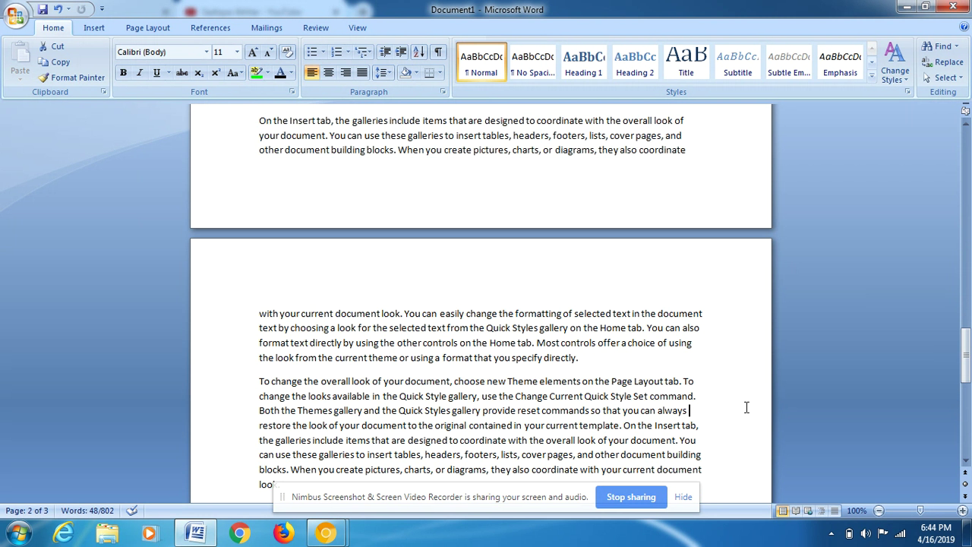
Clear all text from the document and set the font size for new text to 72 pt
key(ctrl+a)
key(Delete)
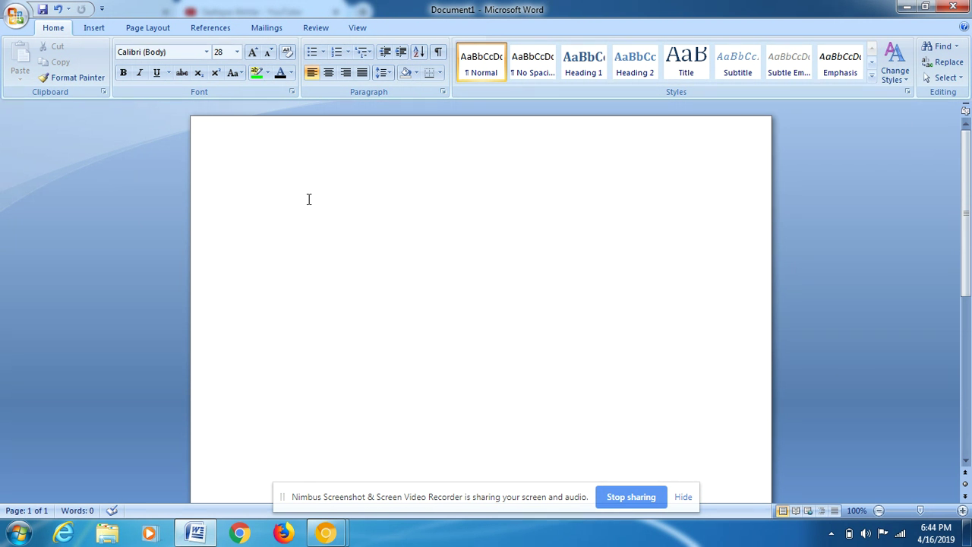
text(:)
key(BackSpace)
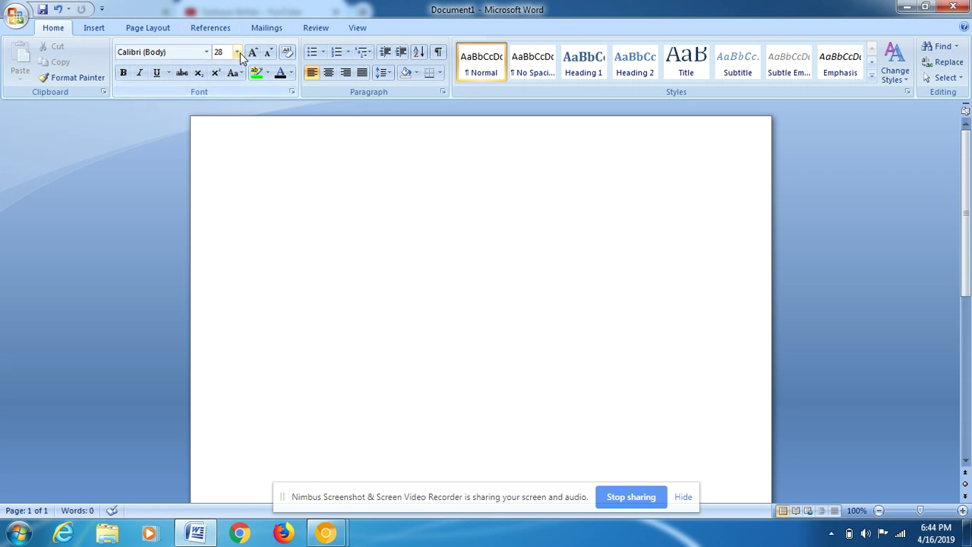
click(237, 52)
click(220, 250)
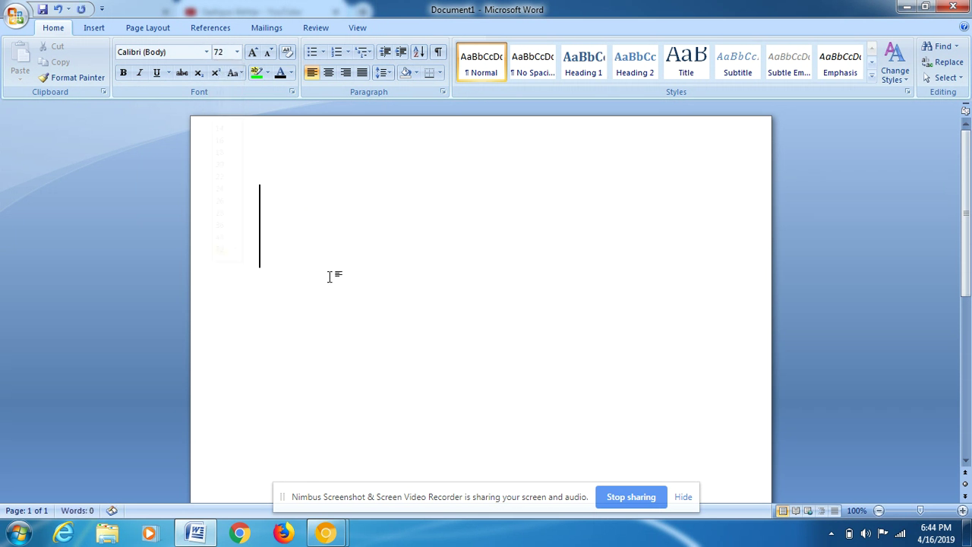
Type :( with 'sad emoji' and :) with 'smiley' on separate lines so they become face symbols
text(:)
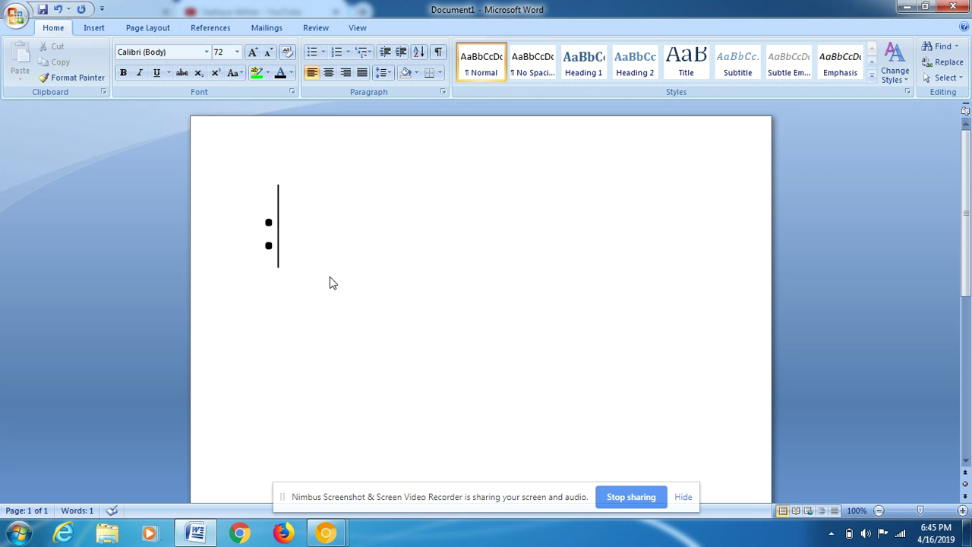
text(()
key(Return)
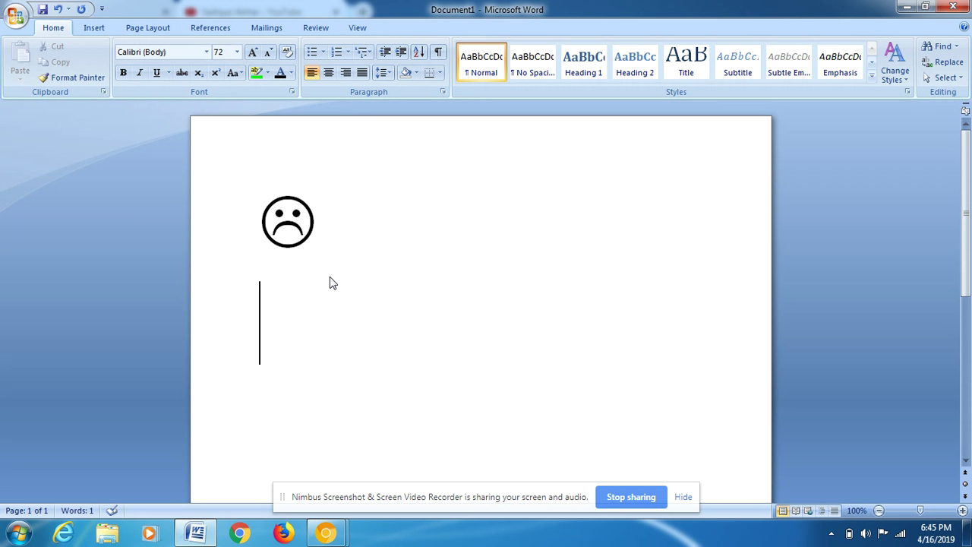
click(364, 222)
text(sad)
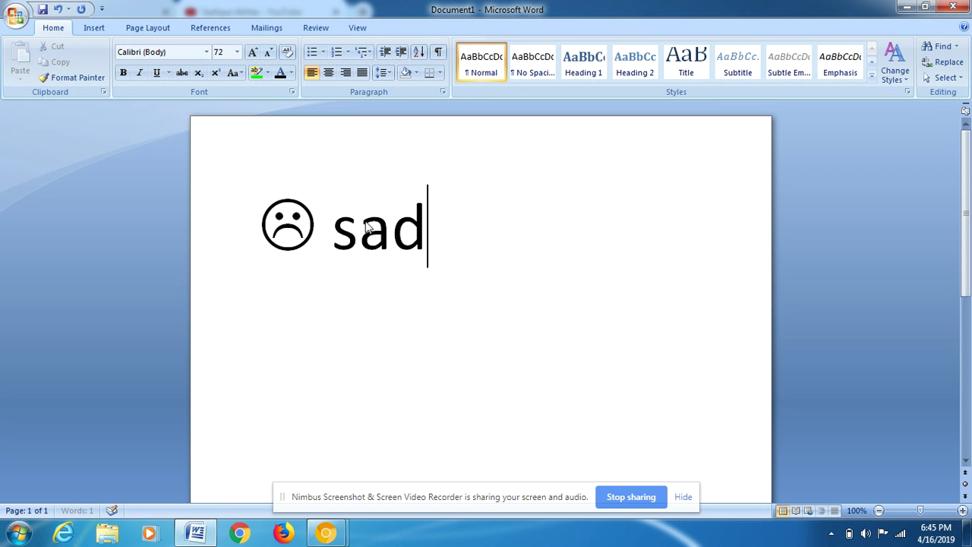
text( emoji)
key(Return)
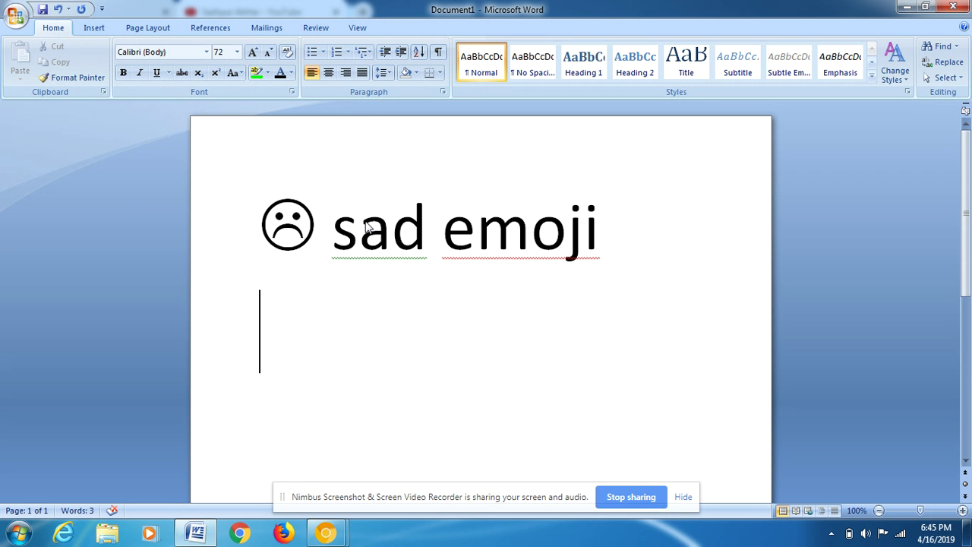
text(:)
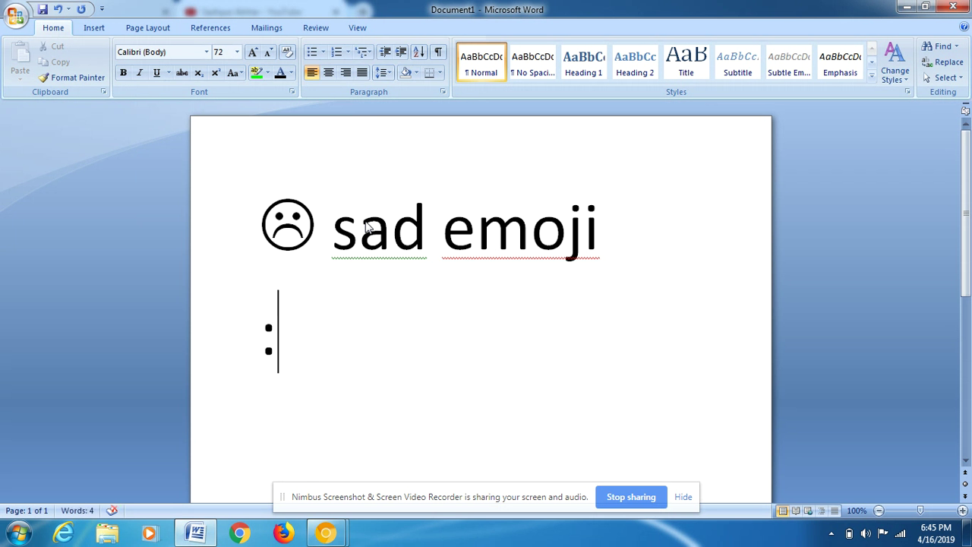
text())
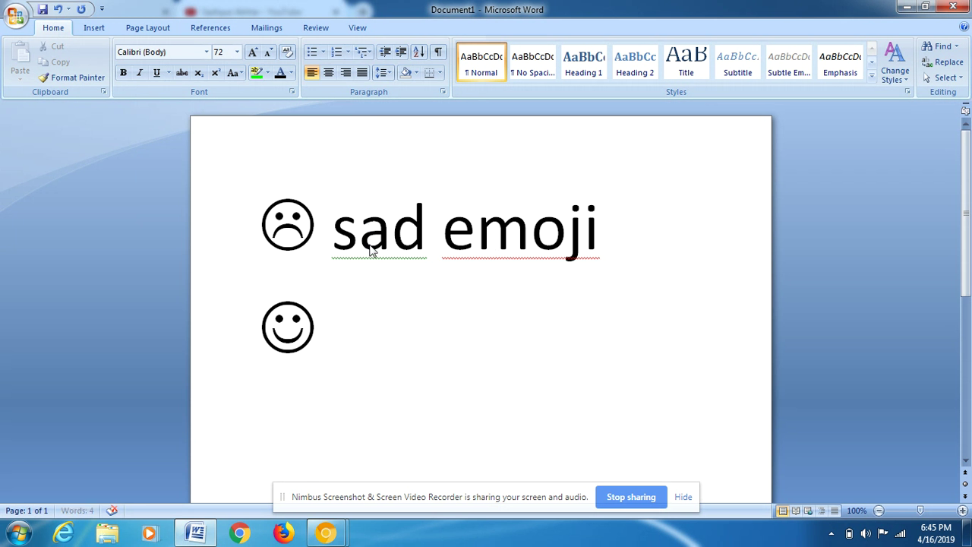
text( smiley)
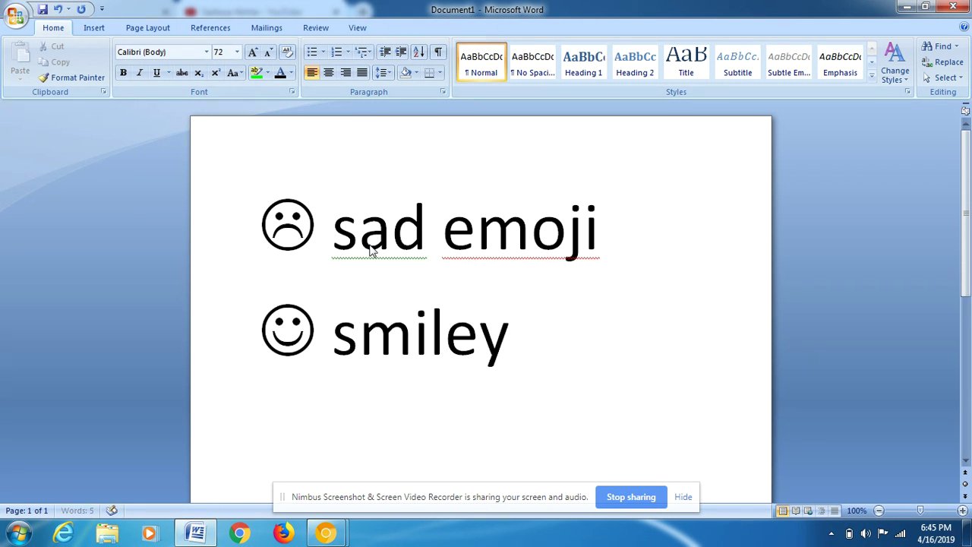
key(Return)
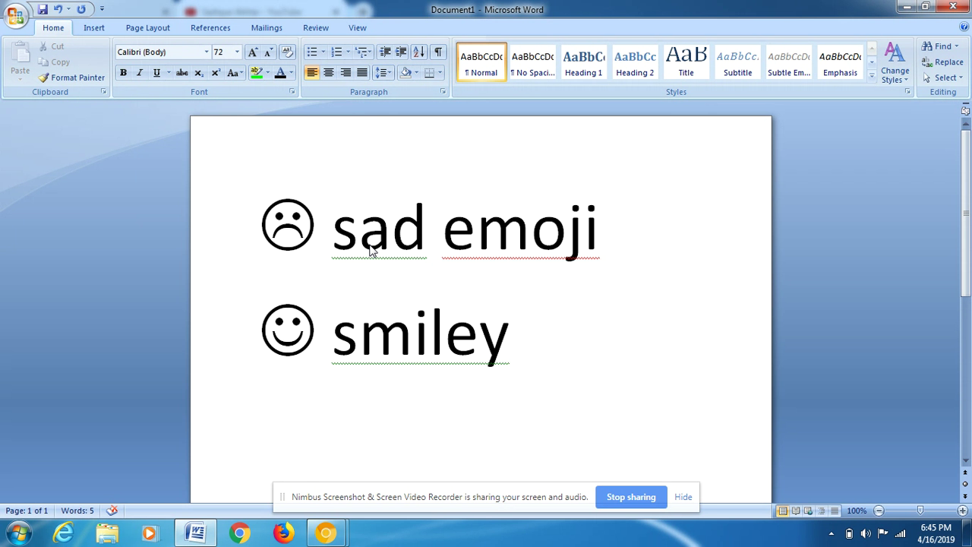
Type :| followed by 'expressionless' to get a neutral face entry
text(:)
text(|)
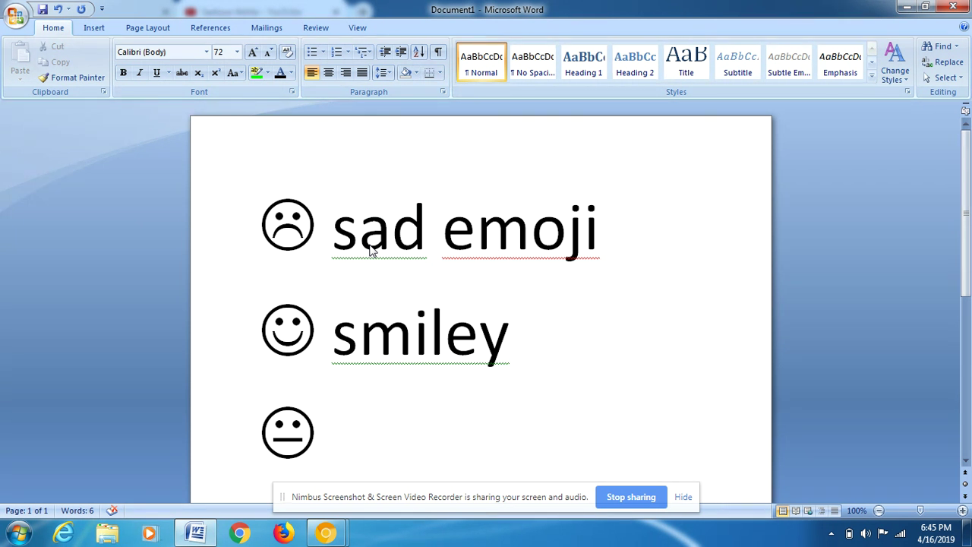
text( expre)
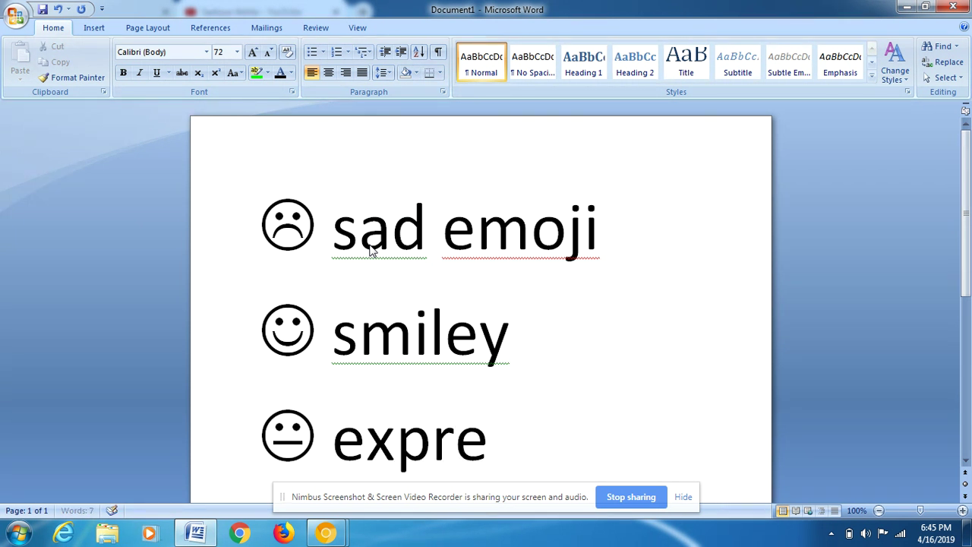
text(ssioi)
key(BackSpace)
text(nless)
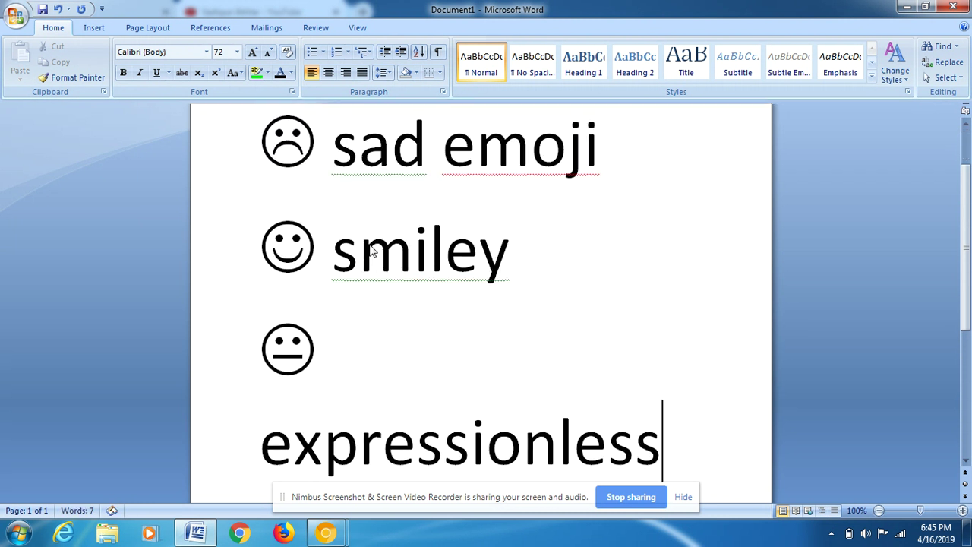
key(Return)
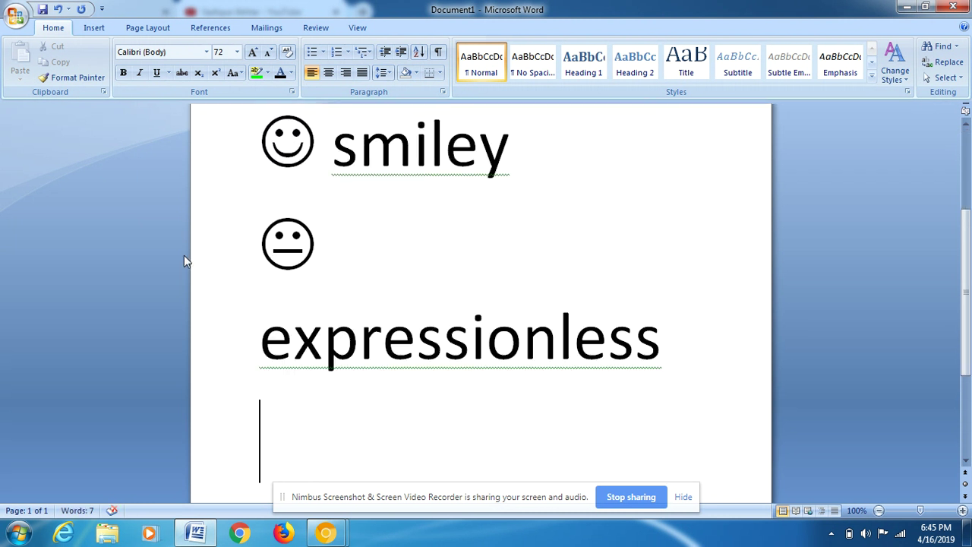
Add another empty paragraph, try font size 26, then return to the empty 72-pt line
key(Return)
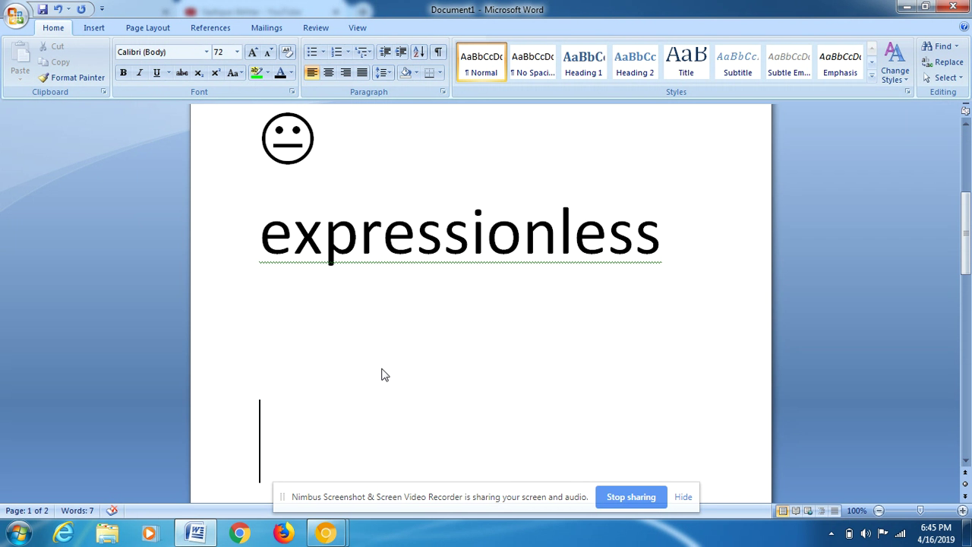
click(237, 52)
click(219, 200)
click(294, 323)
Type 'Rajdhani™' and a standalone ™ below it using (tm), then start a new page
text(rajdha)
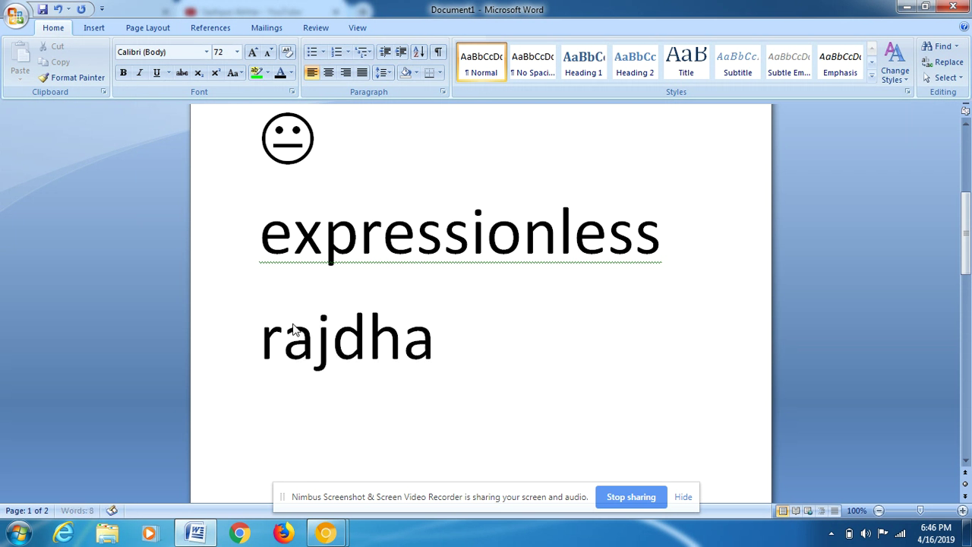
text(ni)
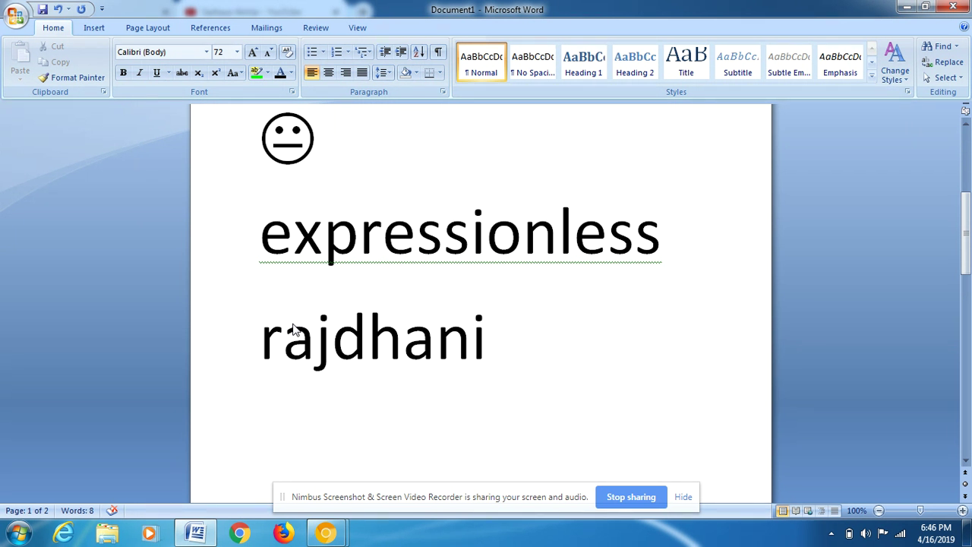
text(()
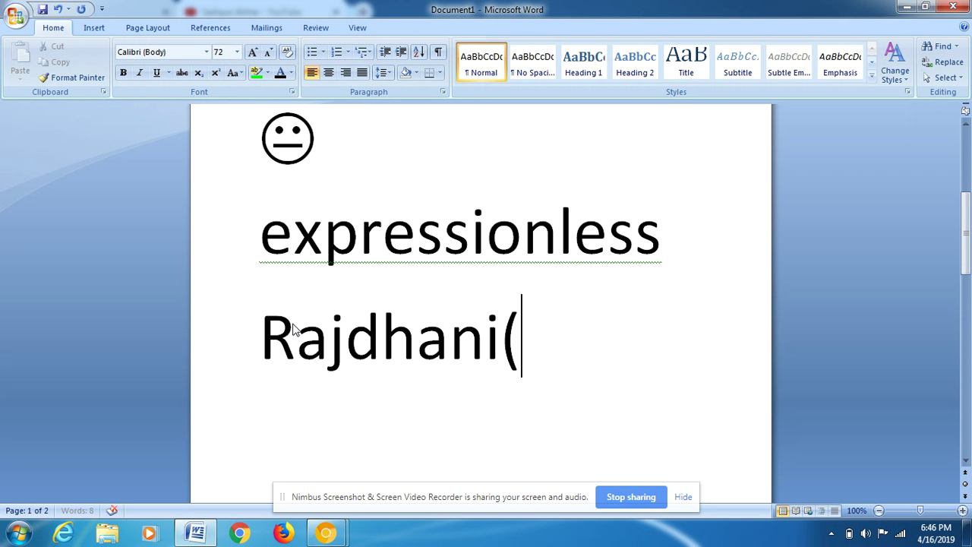
text(tm)
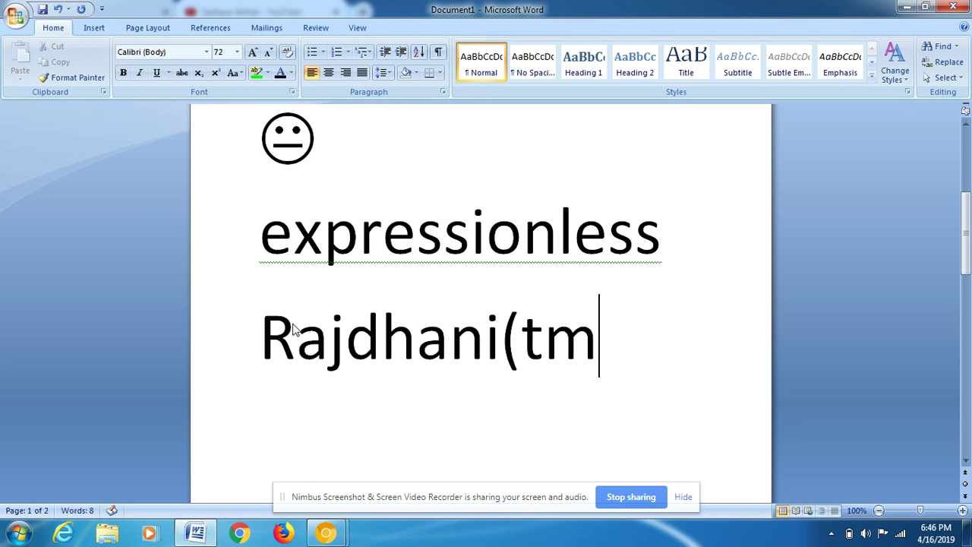
text())
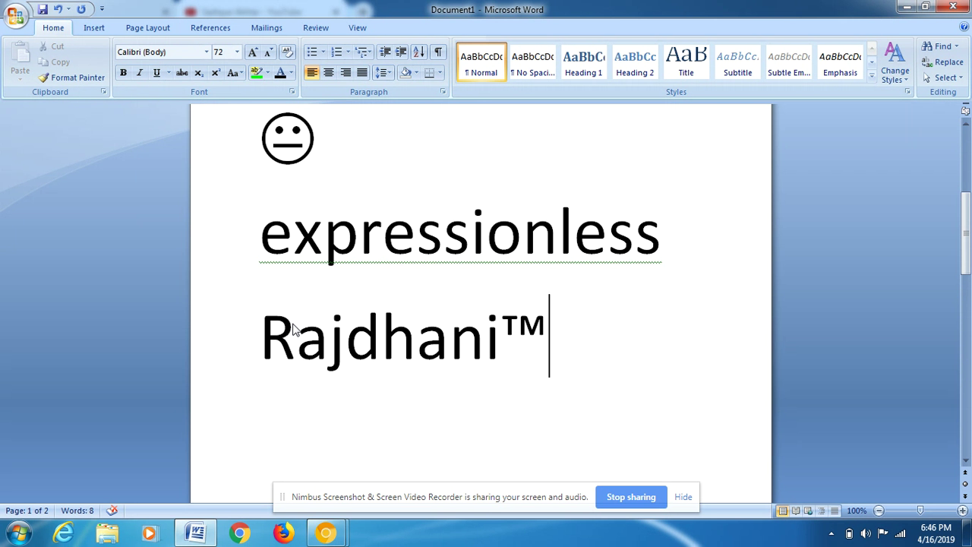
key(Return)
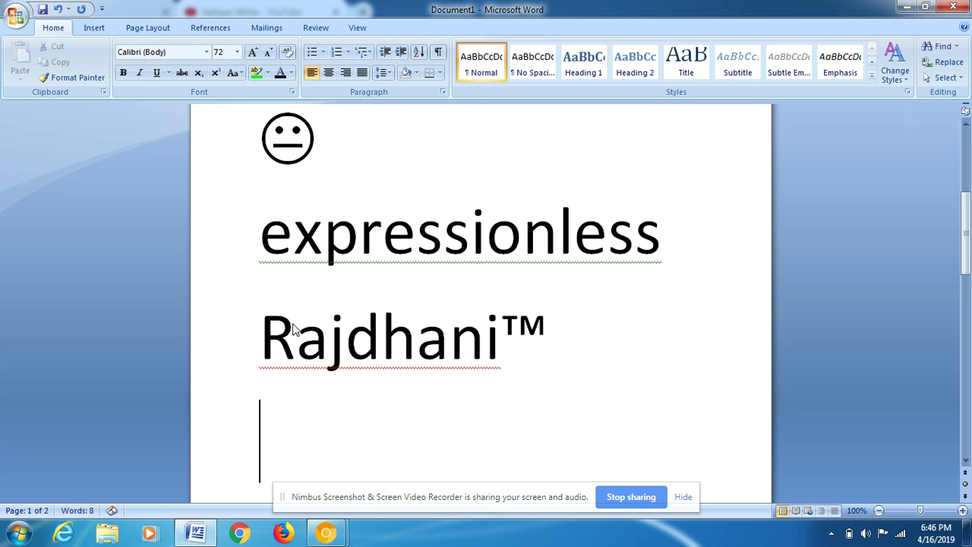
text(()
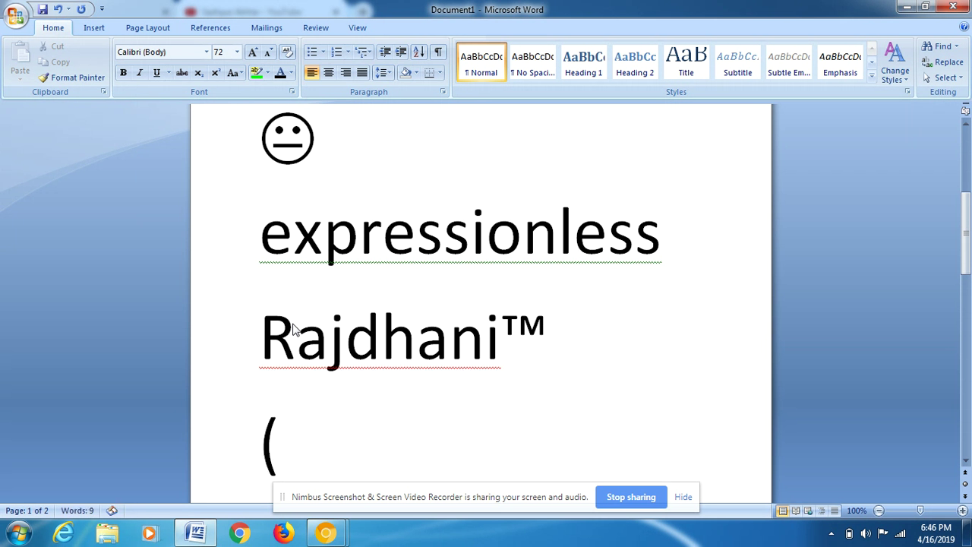
text(tm)
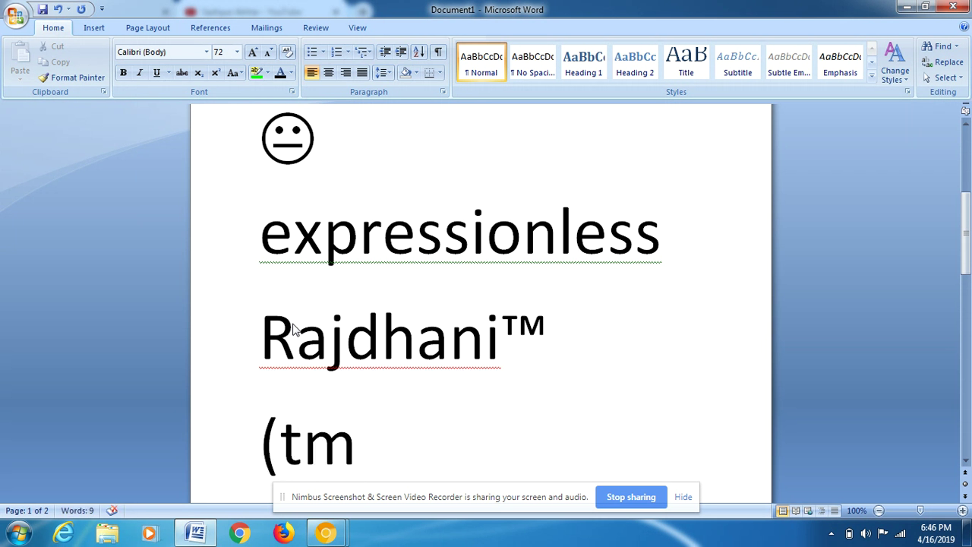
text())
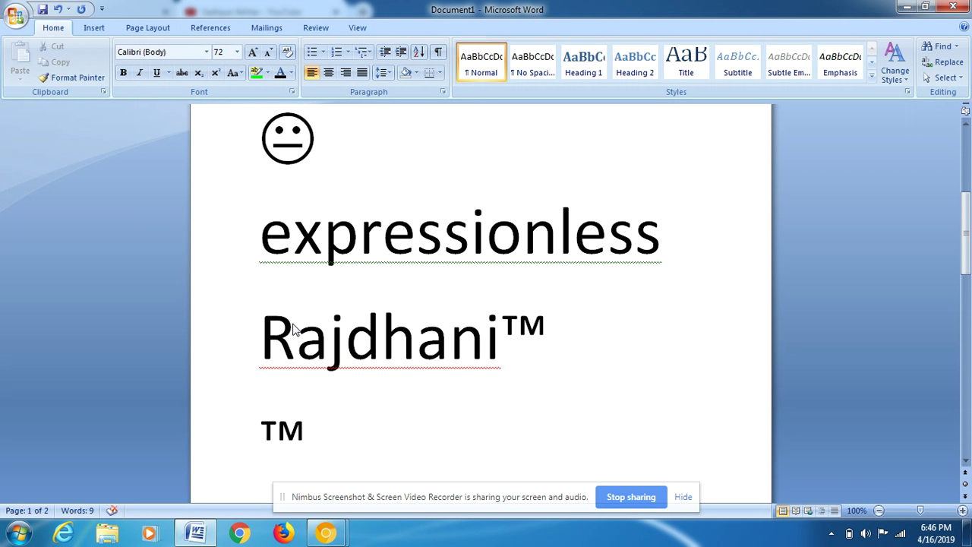
key(Return)
mouse_move(964, 296)
mouse_down()
mouse_move(968, 372)
mouse_move(967, 334)
mouse_up()
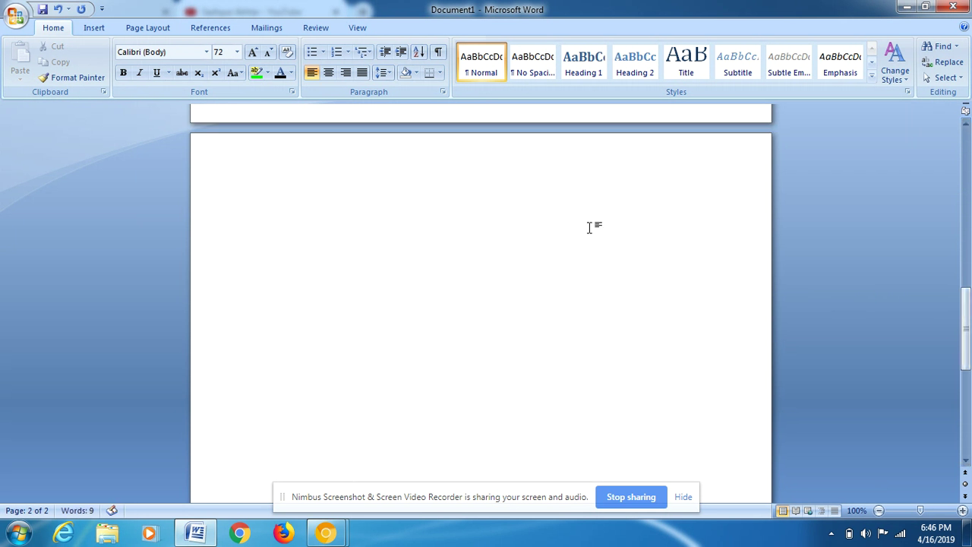
On page 2, type 'Xyz©' and 'Alliswell®' on separate lines using (c) and (r), then start a new line
text(x)
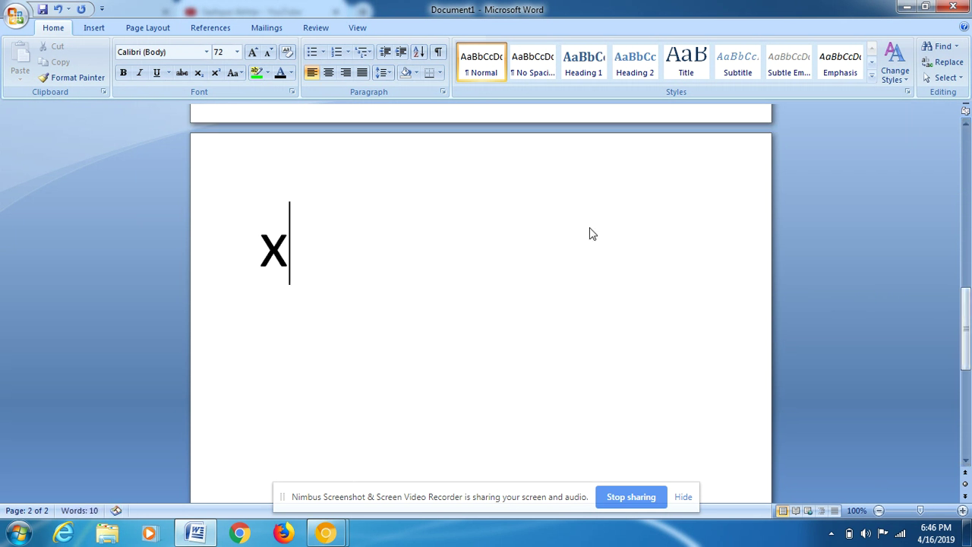
text(yz)
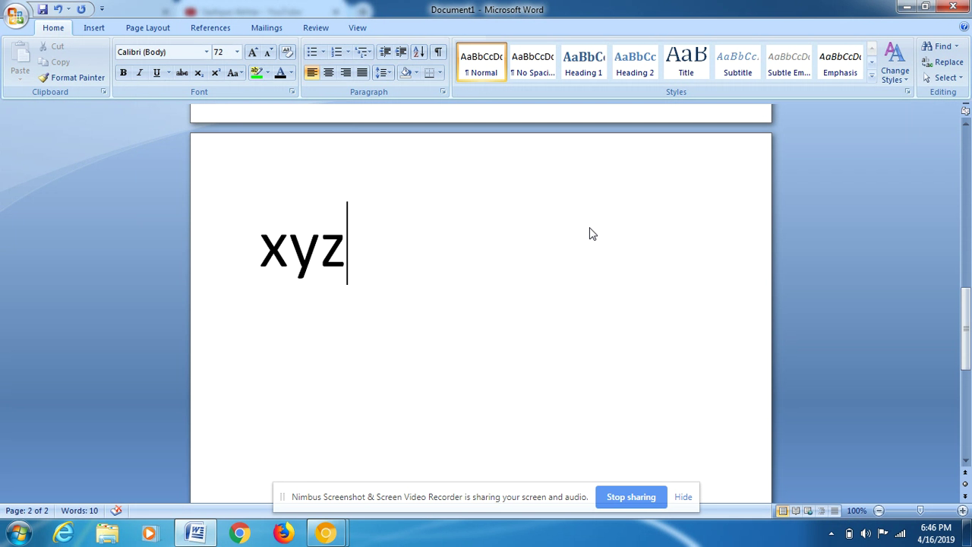
text(()
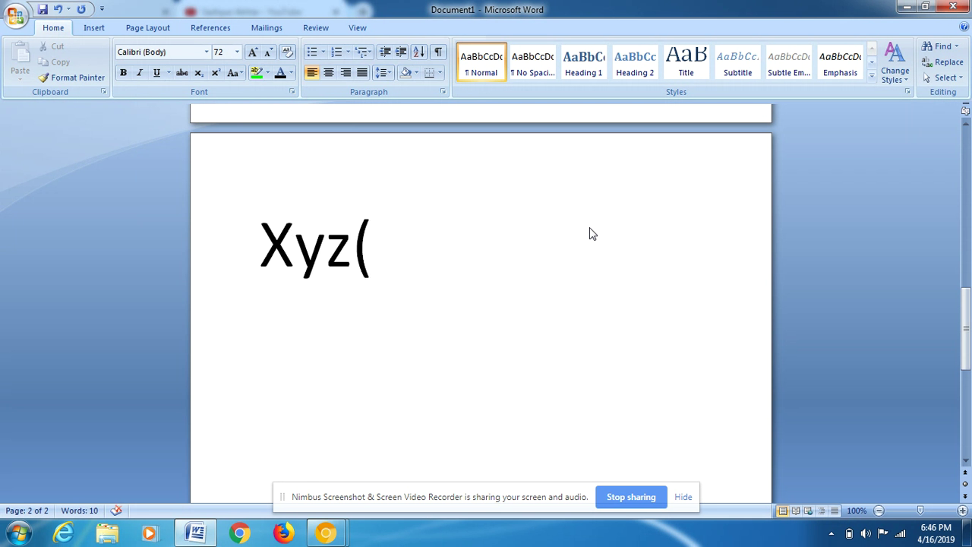
text(c)
text())
key(Return)
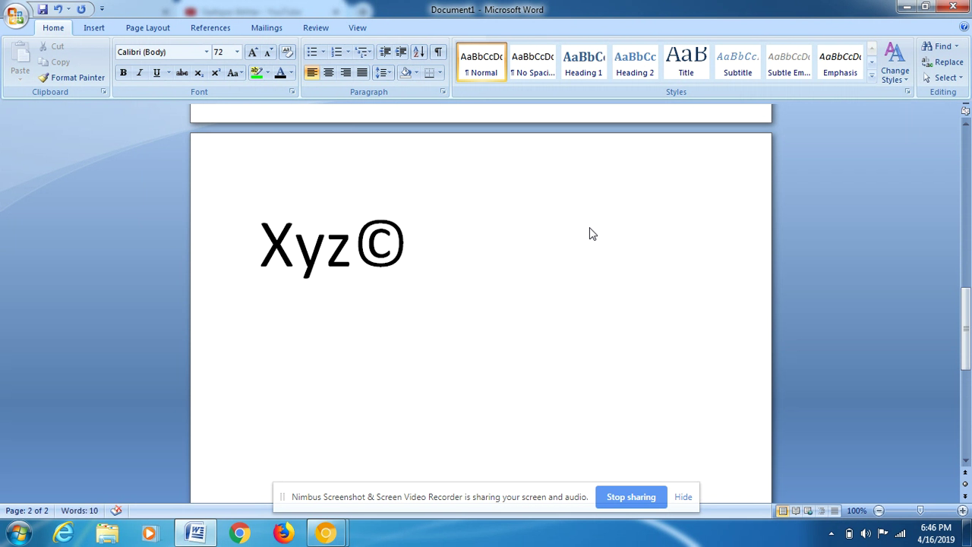
text(al)
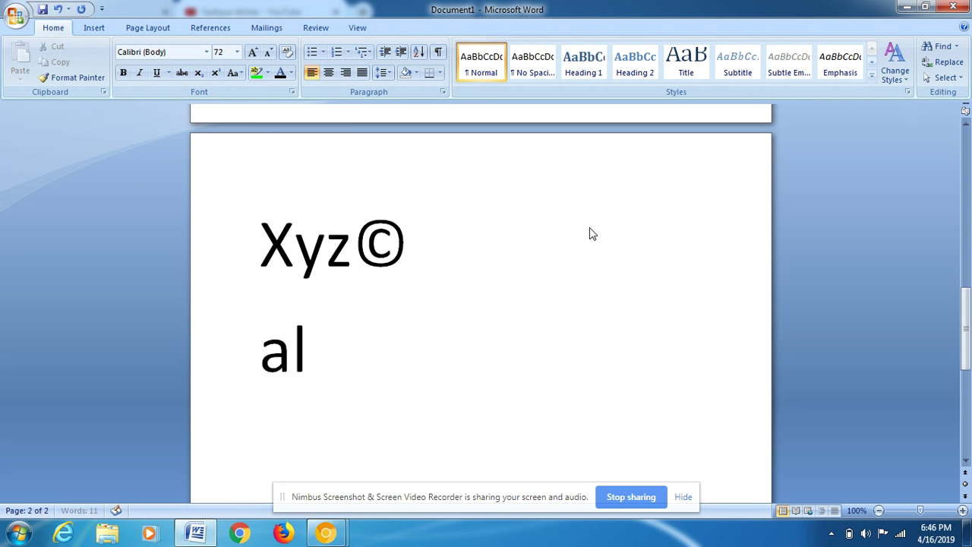
text(lis)
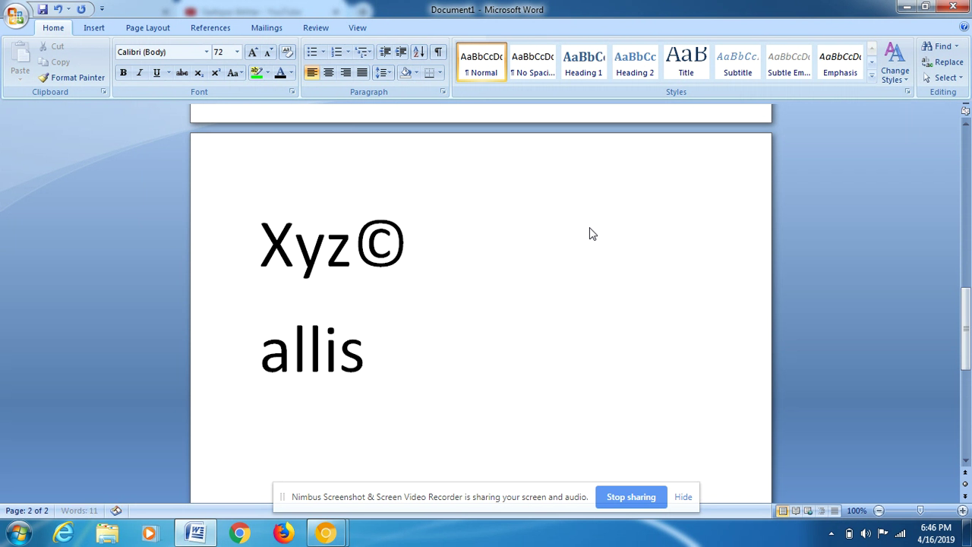
text(well)
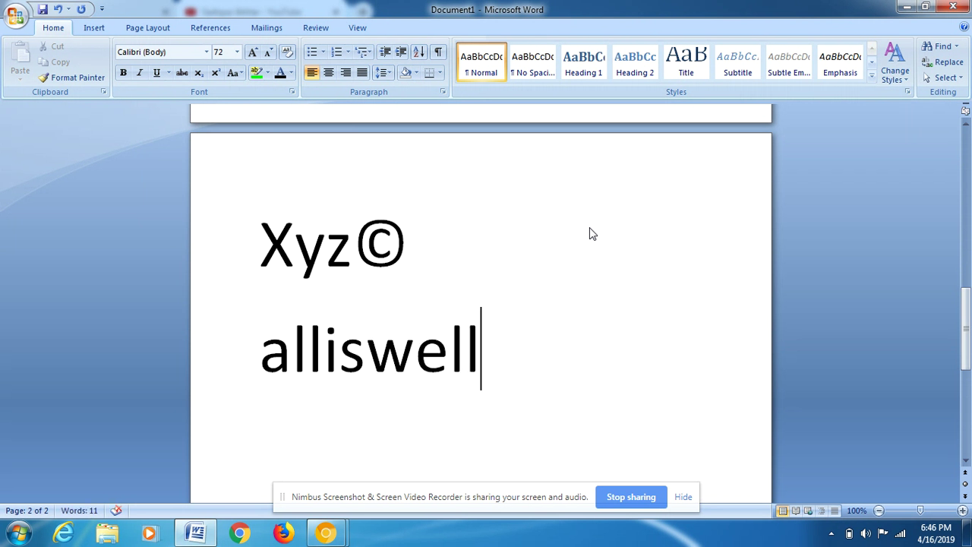
text(()
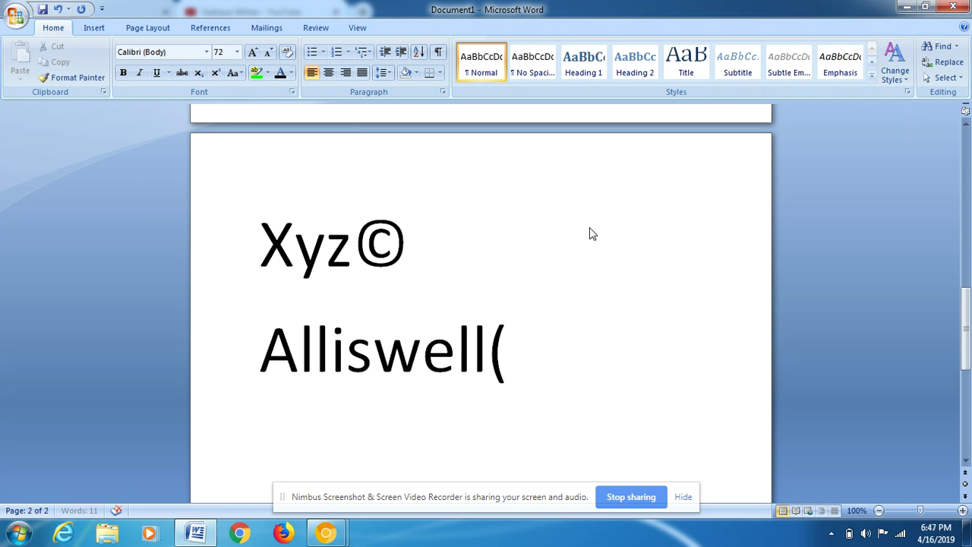
text(r))
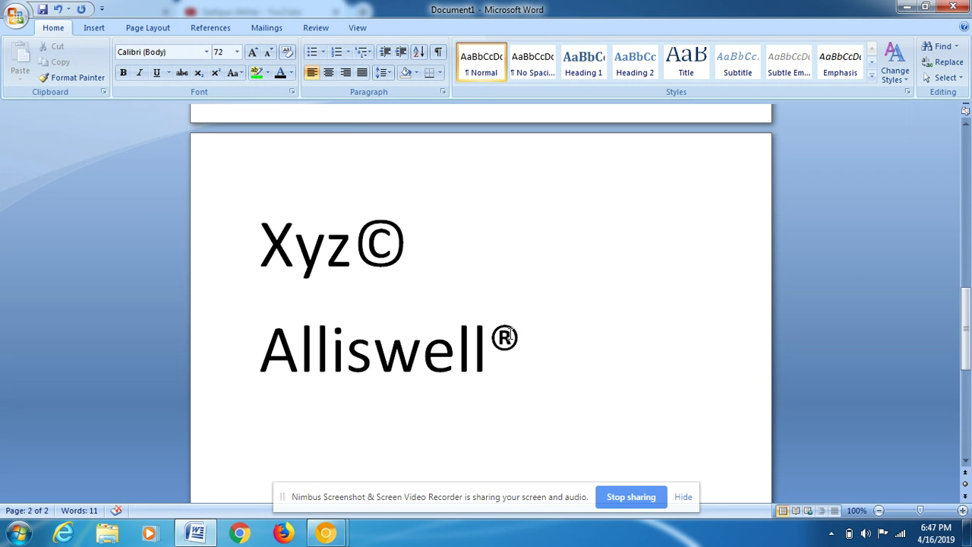
drag(965, 330, 965, 385)
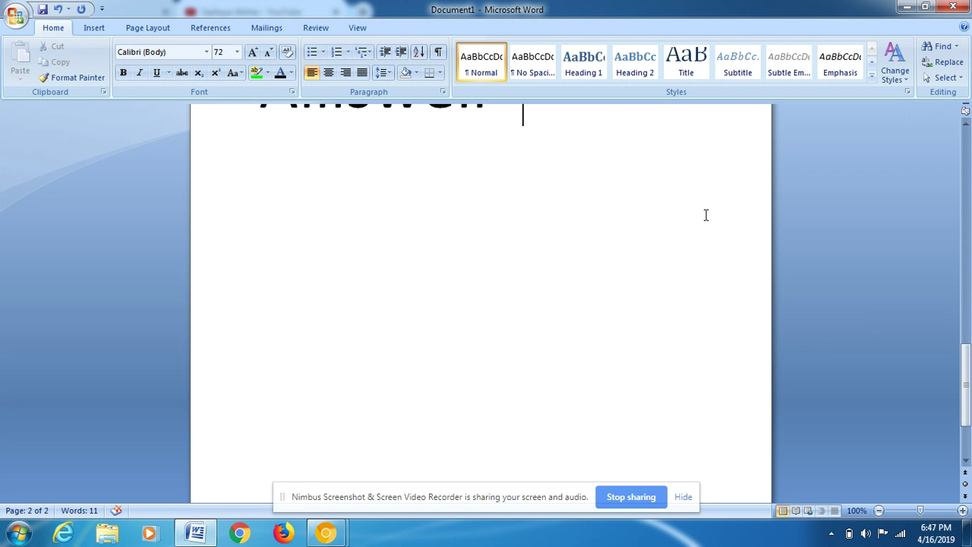
mouse_move(969, 393)
mouse_down()
mouse_move(970, 343)
mouse_move(970, 436)
mouse_up()
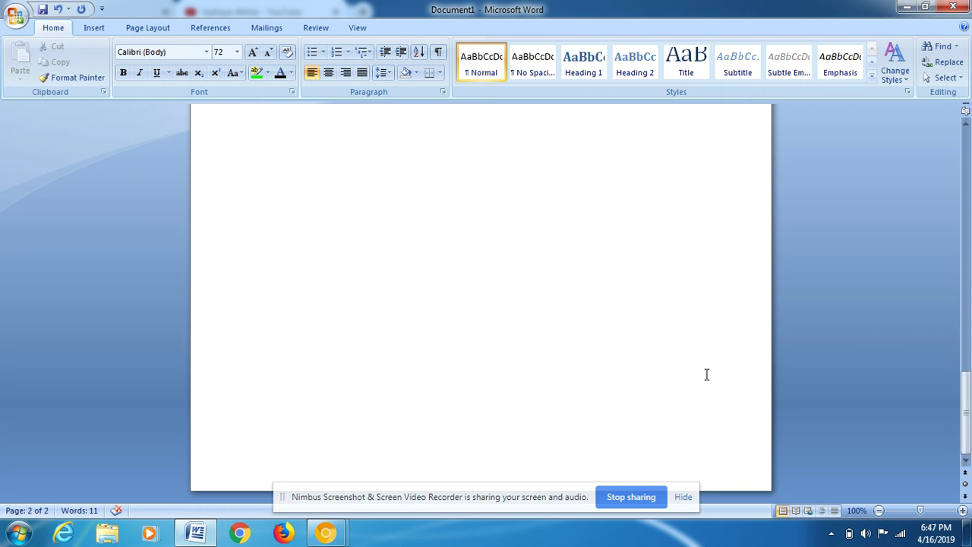
drag(968, 407, 970, 349)
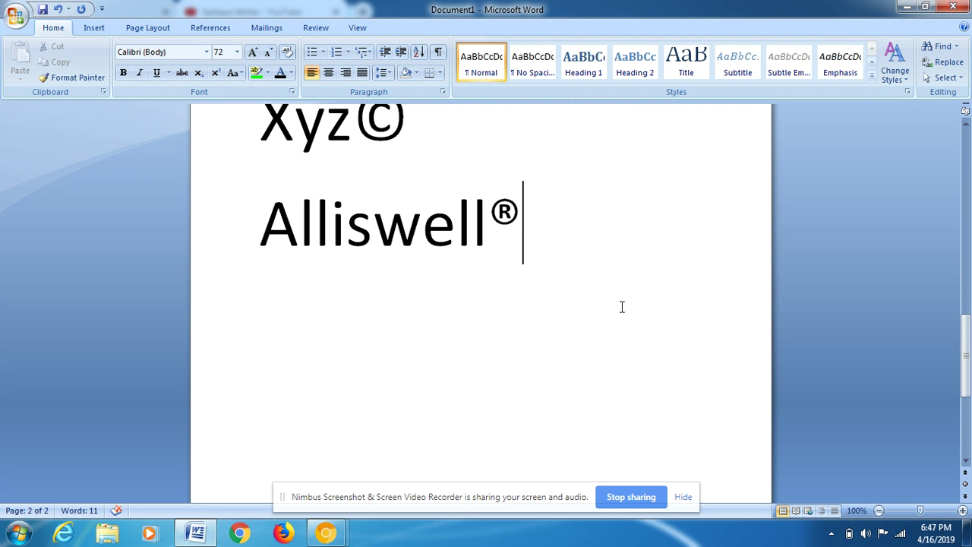
key(Return)
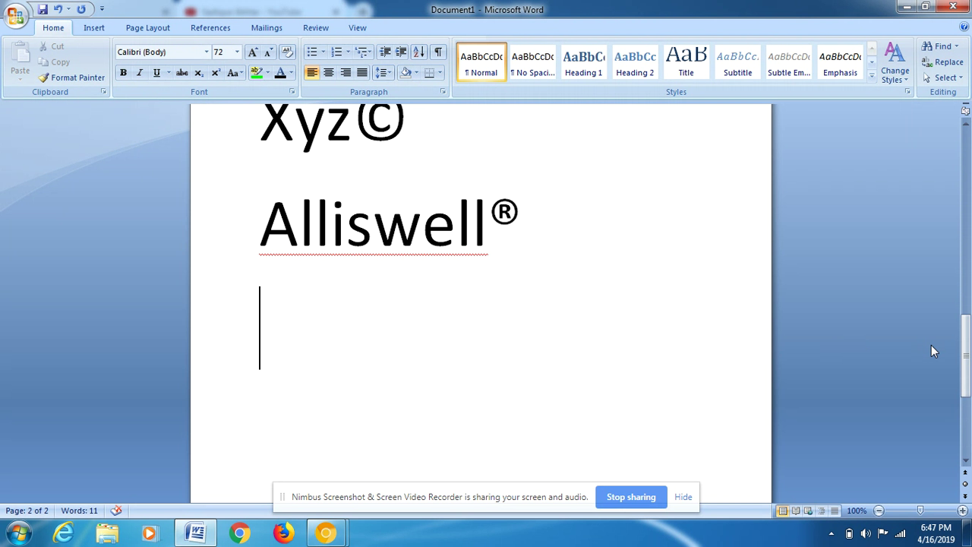
Generate filler paragraphs at 72 pt by entering =rand(3,3)
text(=ram)
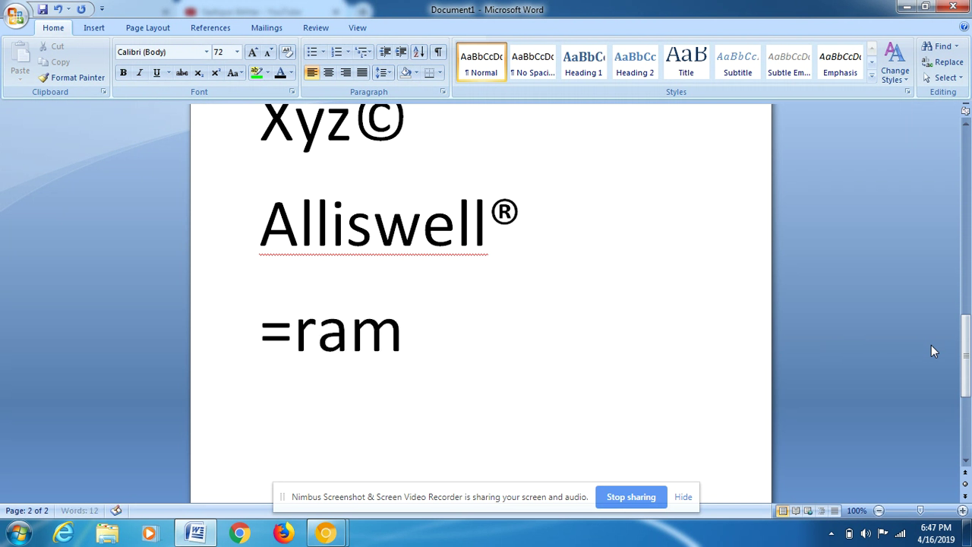
key(BackSpace)
text(nd)
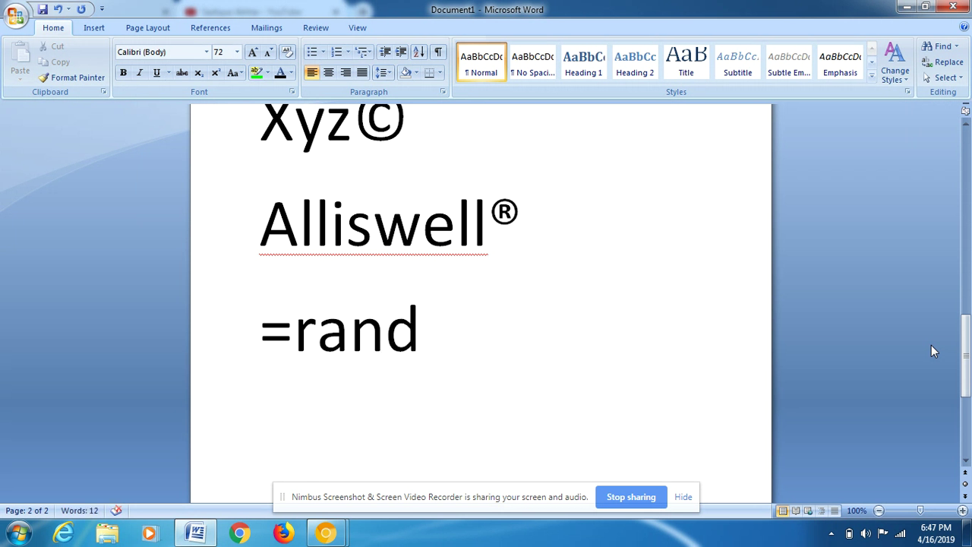
text(()
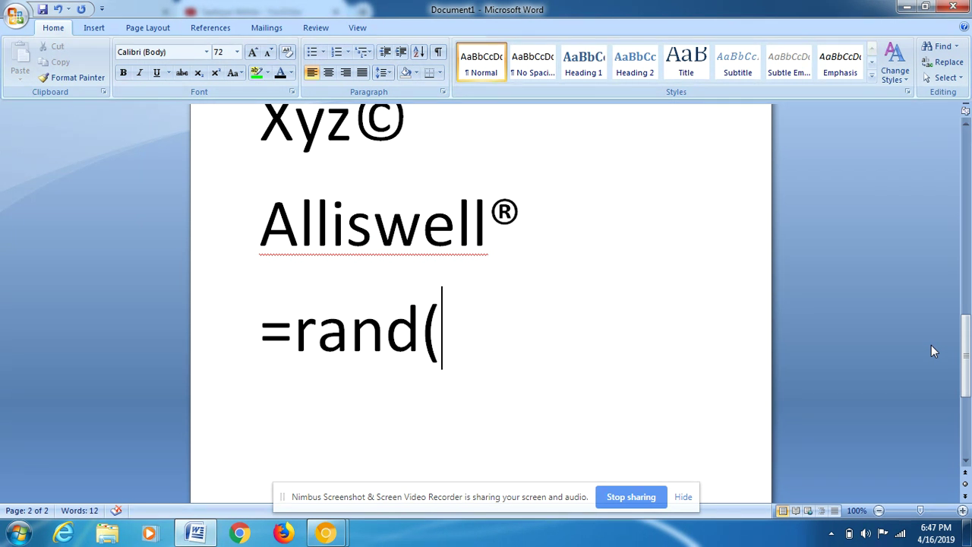
text(3,)
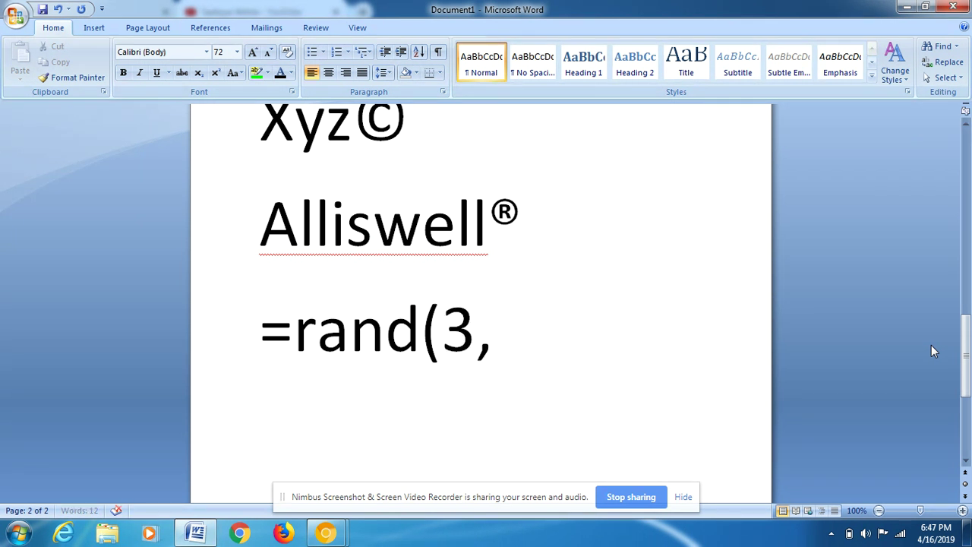
text(3))
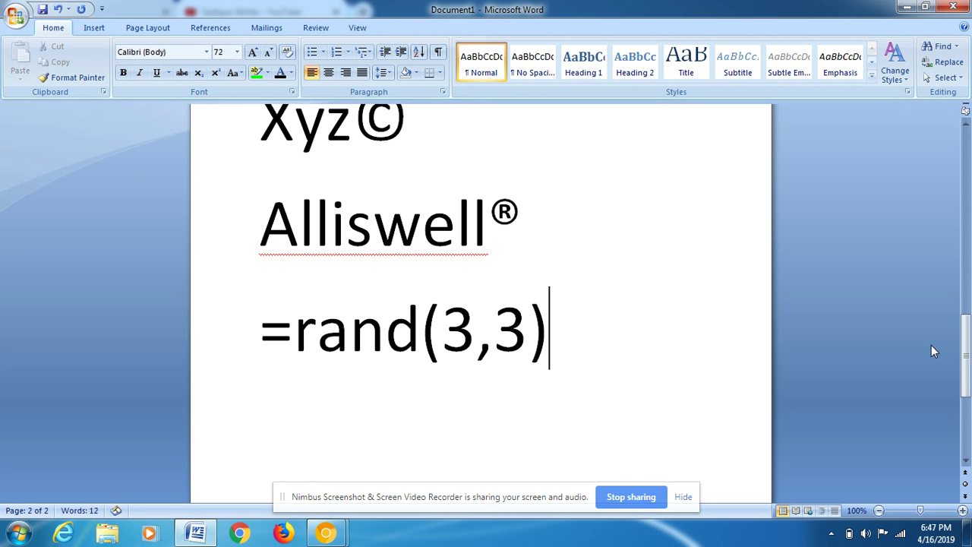
key(Return)
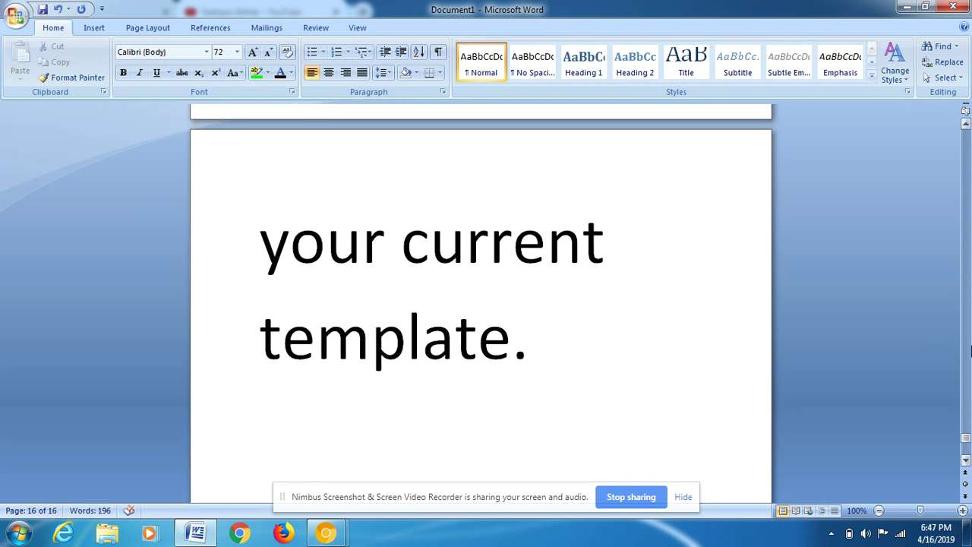
Add a blank page after the filler text and try font size 20 there
mouse_move(966, 438)
mouse_down()
mouse_move(966, 190)
mouse_move(965, 449)
mouse_up()
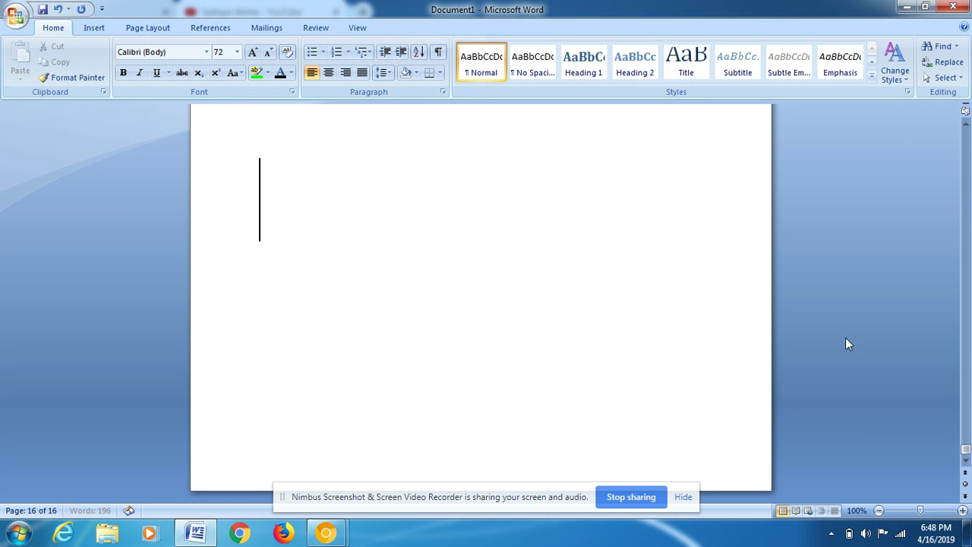
mouse_move(966, 452)
mouse_down()
mouse_move(967, 425)
mouse_move(965, 448)
mouse_up()
key(Return)
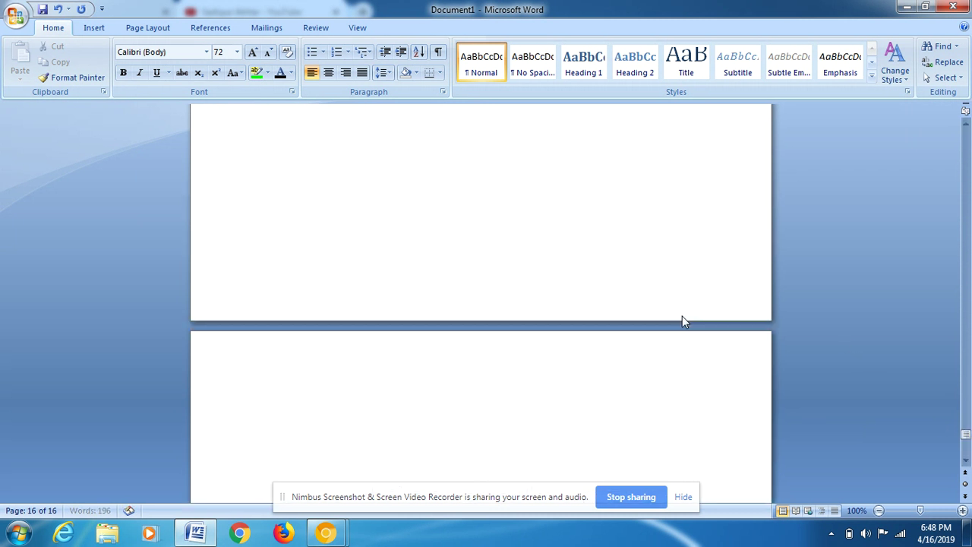
click(271, 280)
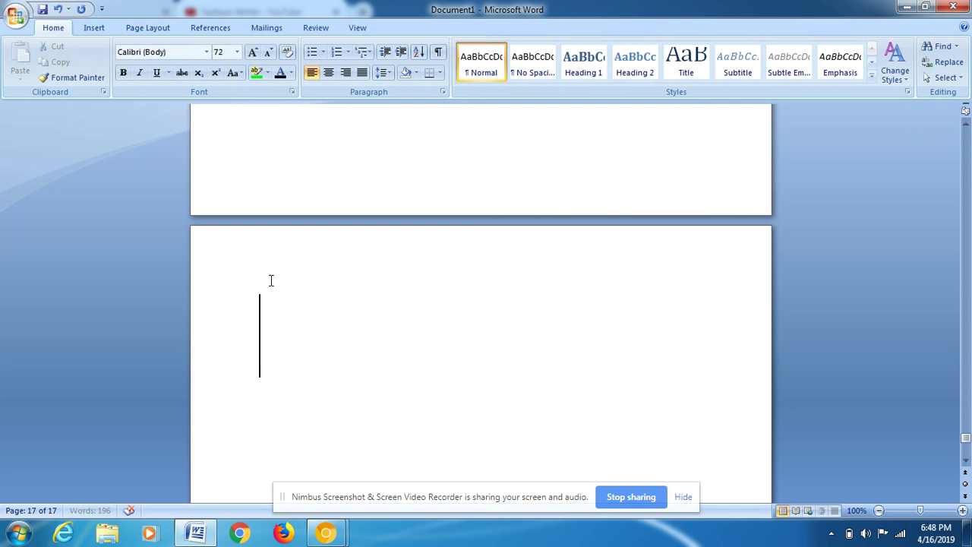
click(237, 52)
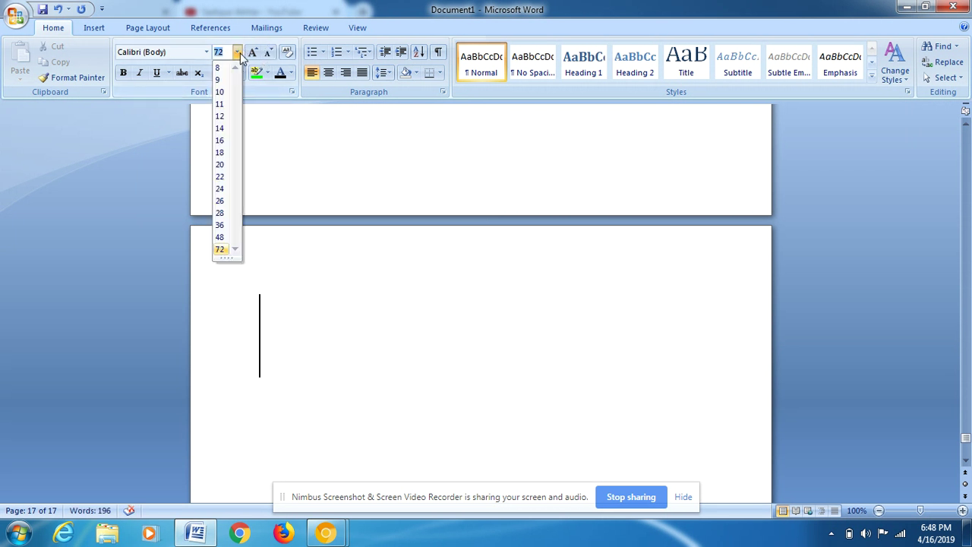
click(219, 164)
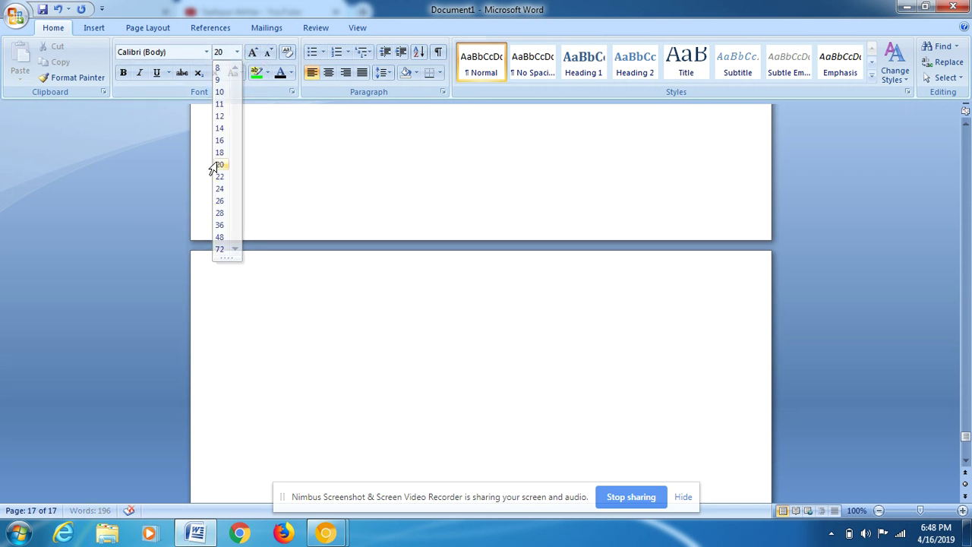
Set the new page's text size to 14 pt and insert a page break with Ctrl+Enter
click(287, 273)
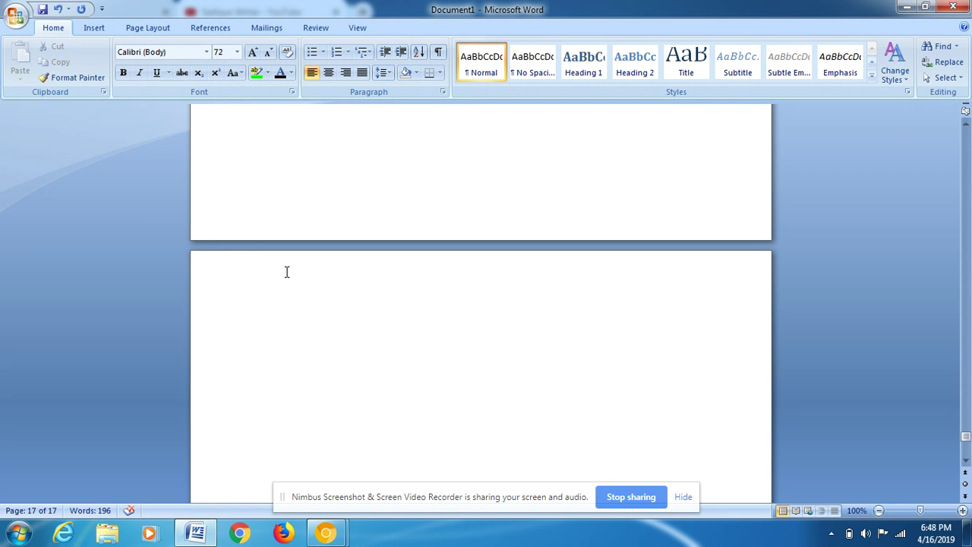
click(237, 51)
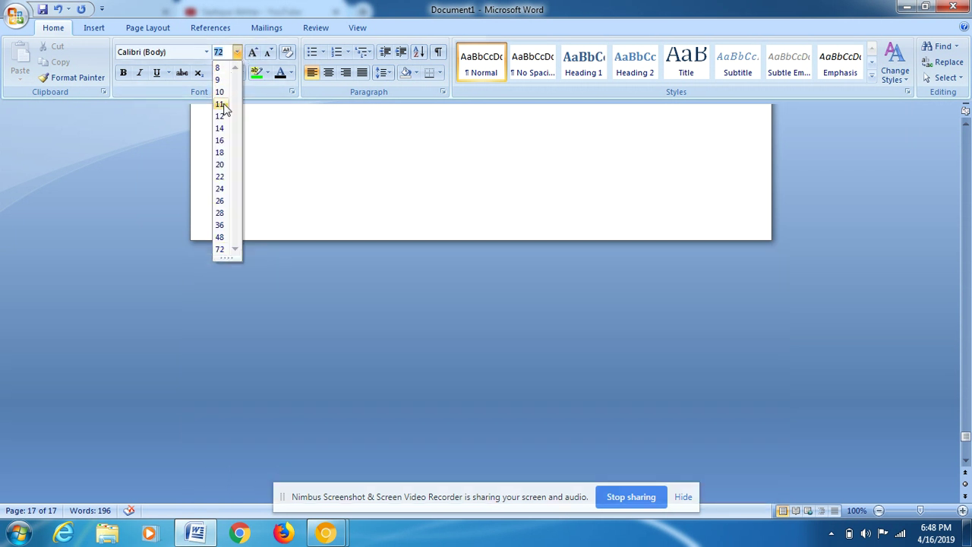
click(219, 129)
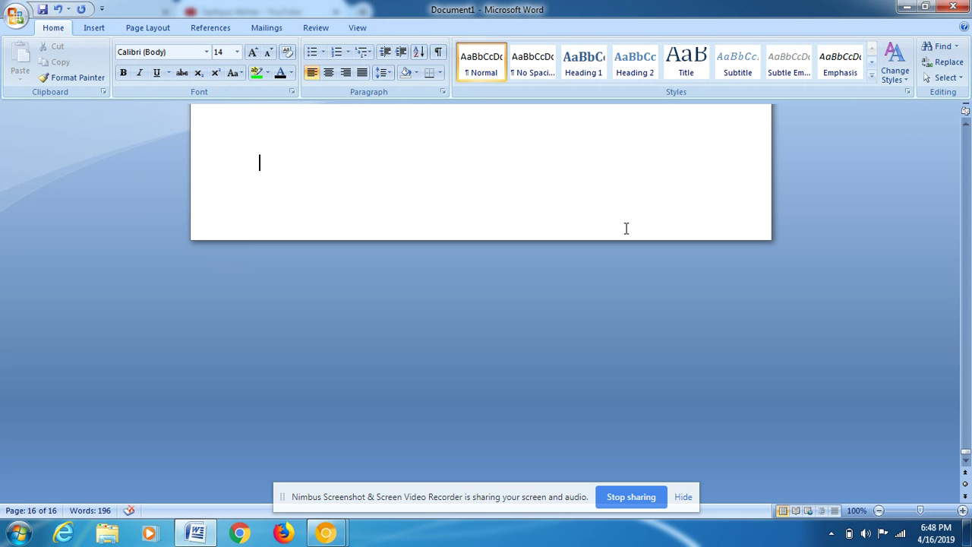
drag(966, 456, 966, 442)
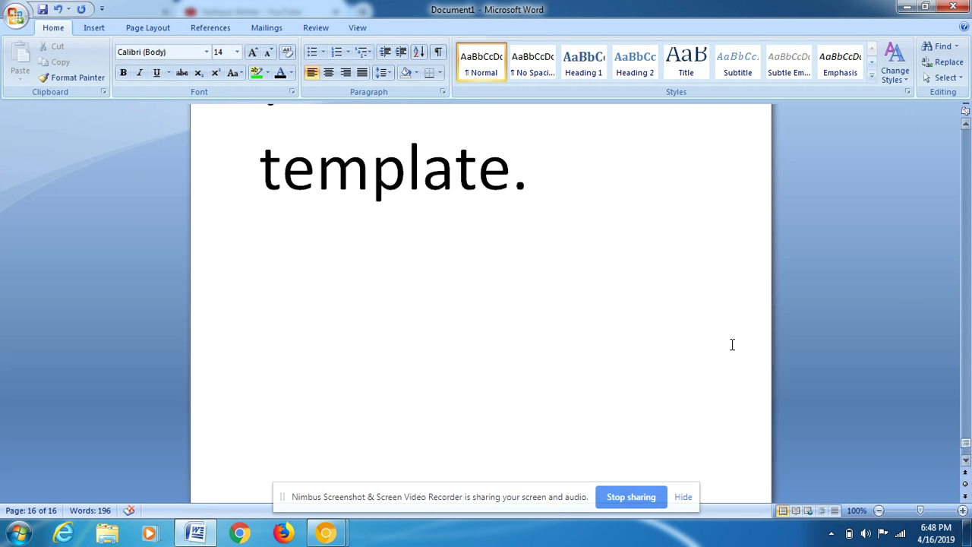
key(ctrl+Return)
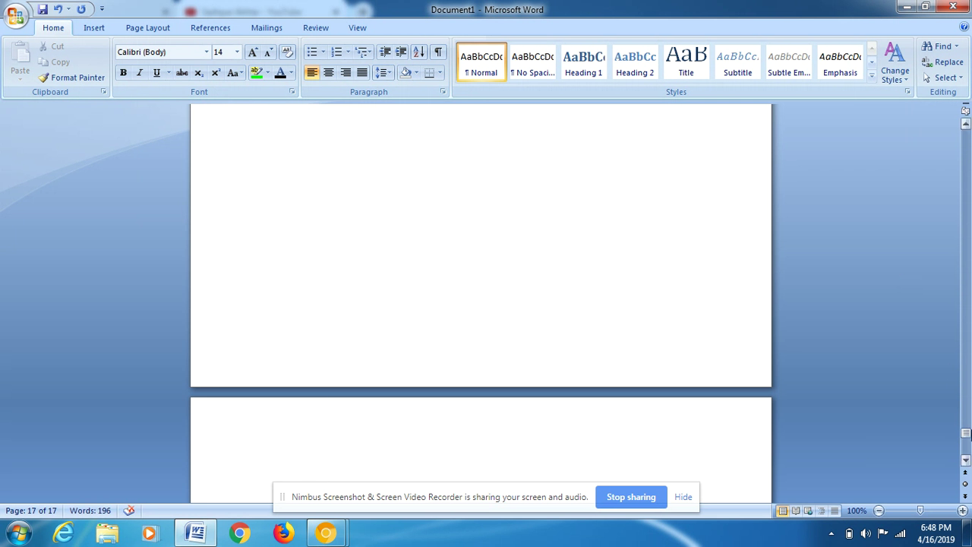
drag(966, 440, 966, 447)
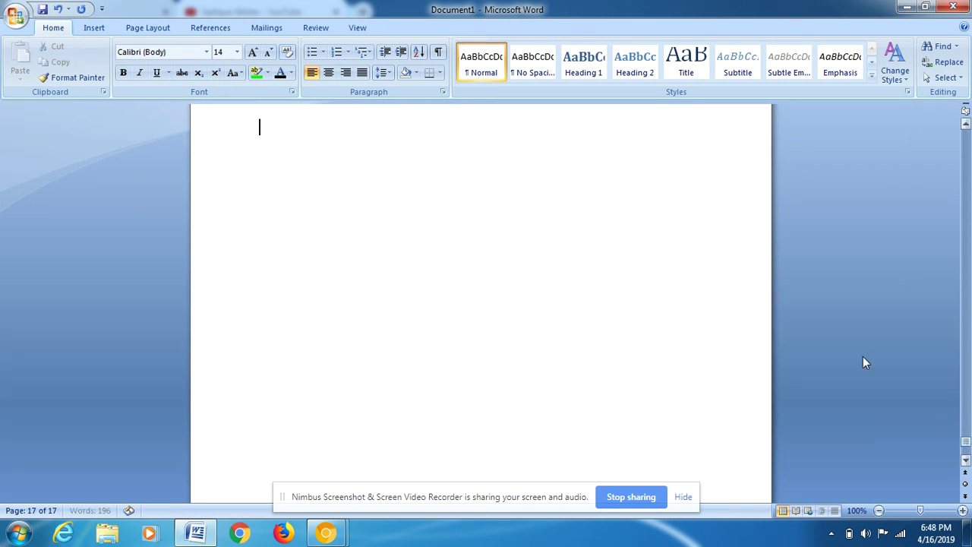
Generate 14-pt filler paragraphs with =rand(4,4), then insert a page break to start page 18
text(=)
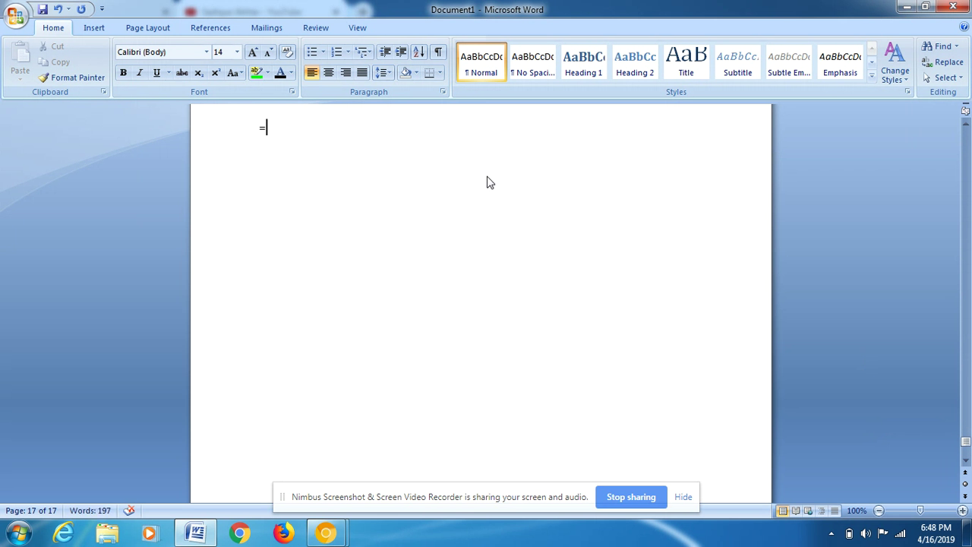
text(rand)
text(()
text(4,4))
key(Return)
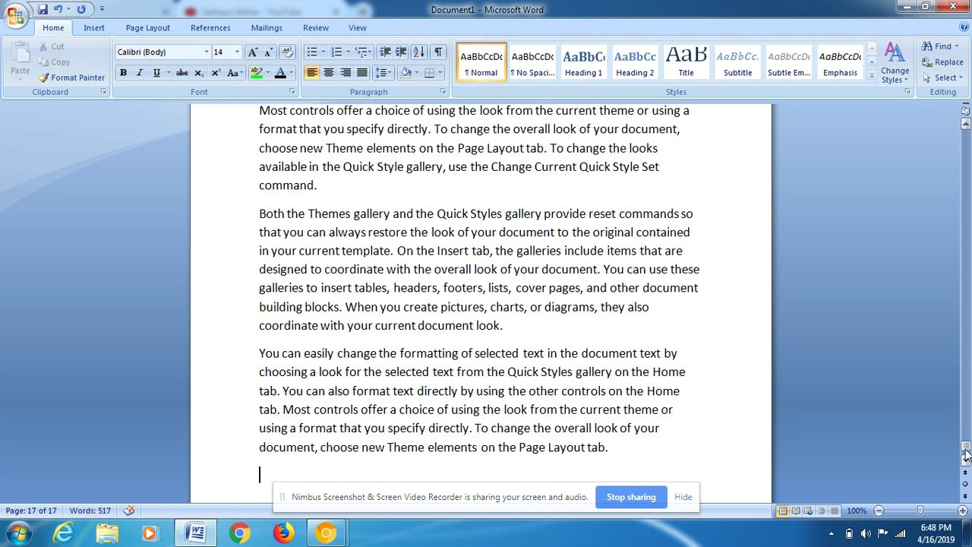
mouse_move(966, 451)
mouse_down()
mouse_move(965, 425)
mouse_move(966, 448)
mouse_up()
key(Return)
key(Return)
key(Return)
key(ctrl+Return)
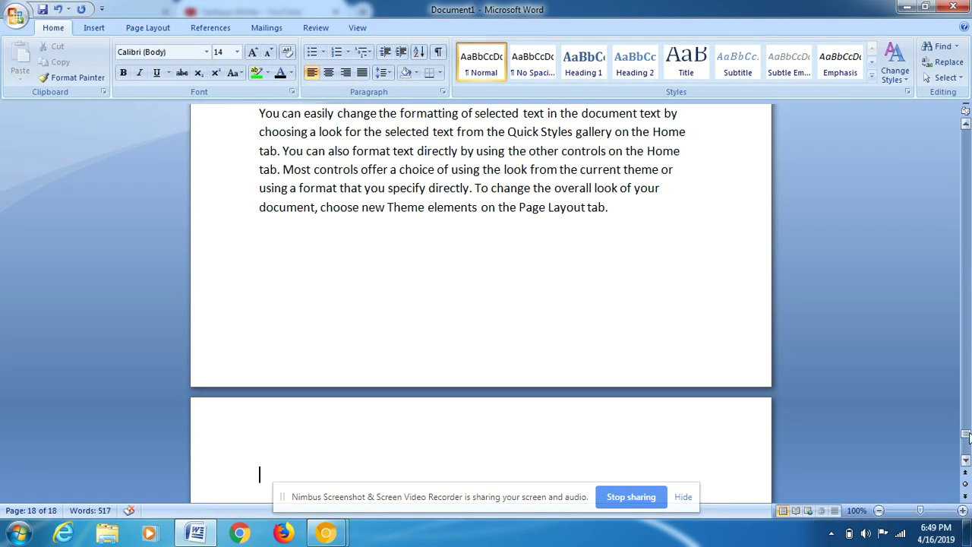
drag(966, 436, 966, 443)
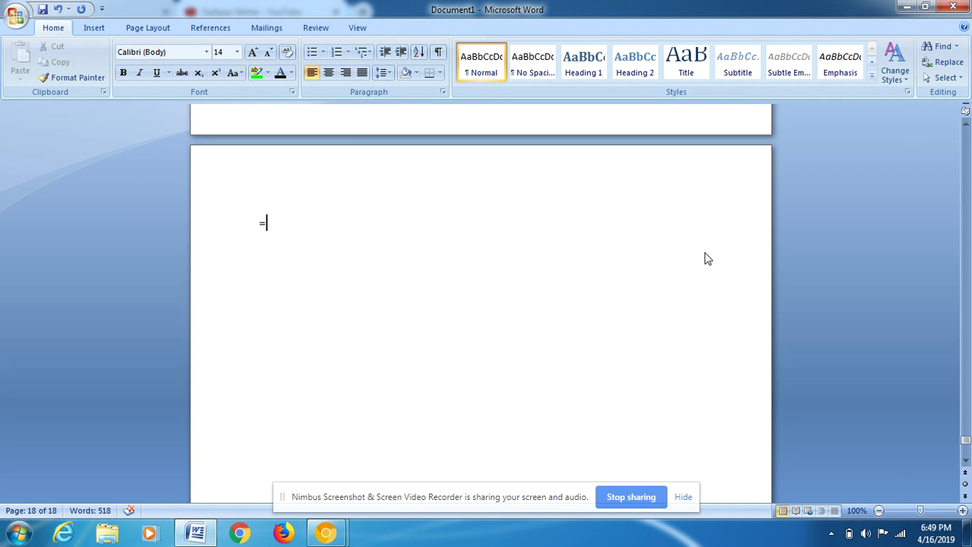
text(=)
Generate more filler paragraphs with =rand(6,8) on page 18, bringing the document to 20 pages
text(rand)
text((6,)
text(8)
key(Return)
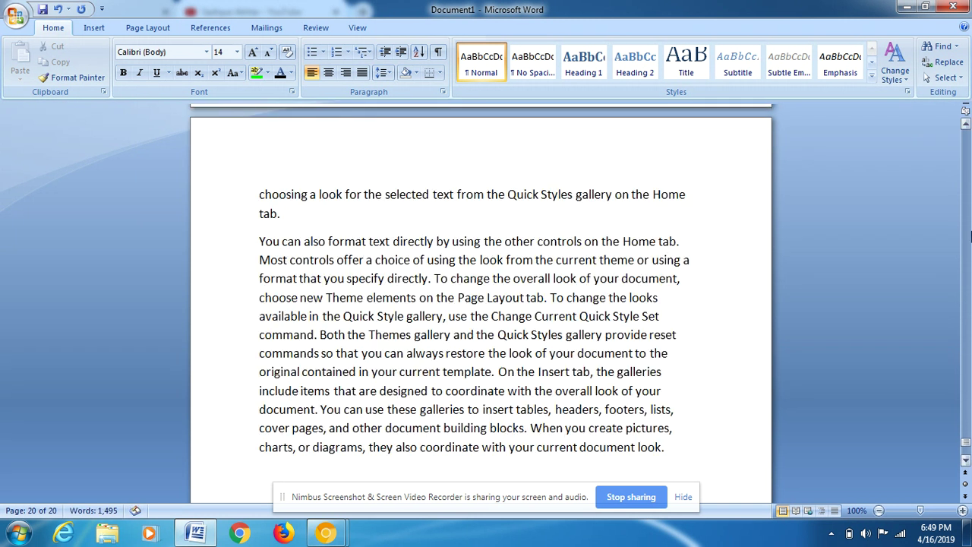
mouse_move(967, 448)
mouse_down()
mouse_move(969, 388)
mouse_move(966, 449)
mouse_move(969, 441)
mouse_up()
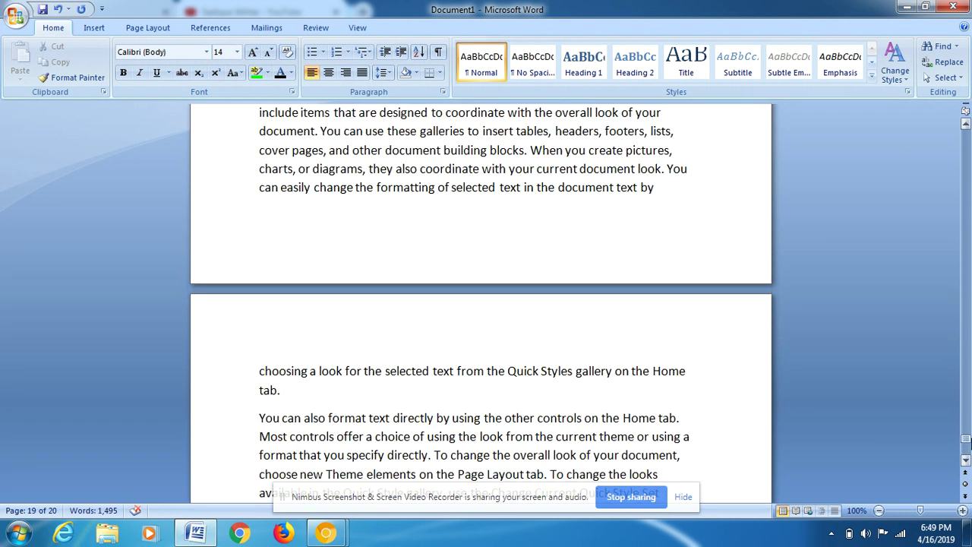
click(332, 535)
Switch to the YouTube channel page, advance its Uploads row three times, and open the screen recorder controls
click(293, 497)
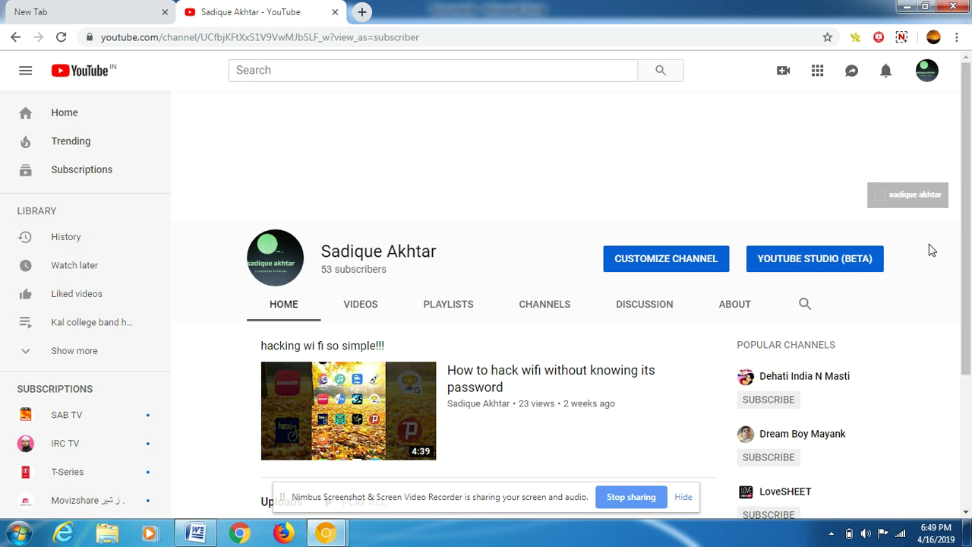
mouse_move(969, 264)
mouse_down()
mouse_move(969, 297)
mouse_move(456, 30)
mouse_up()
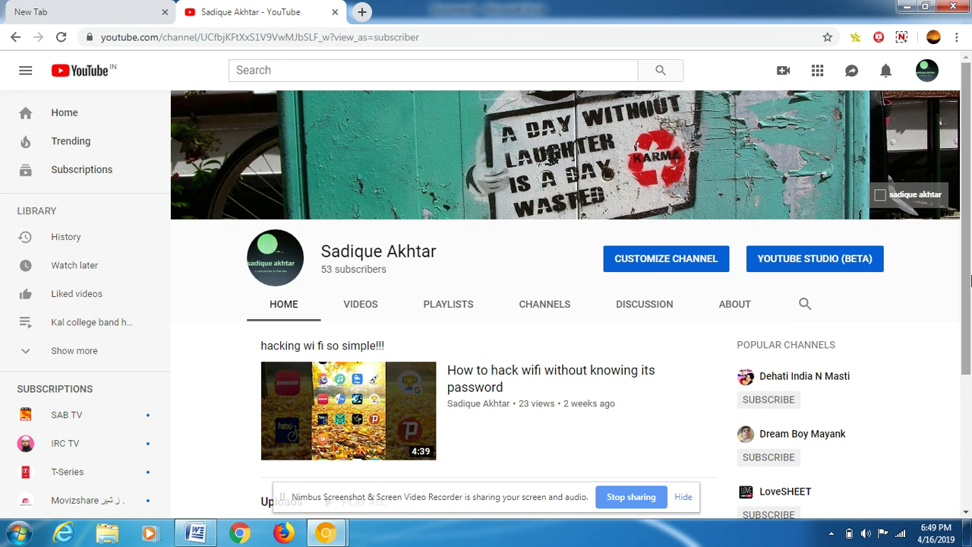
drag(969, 226, 970, 345)
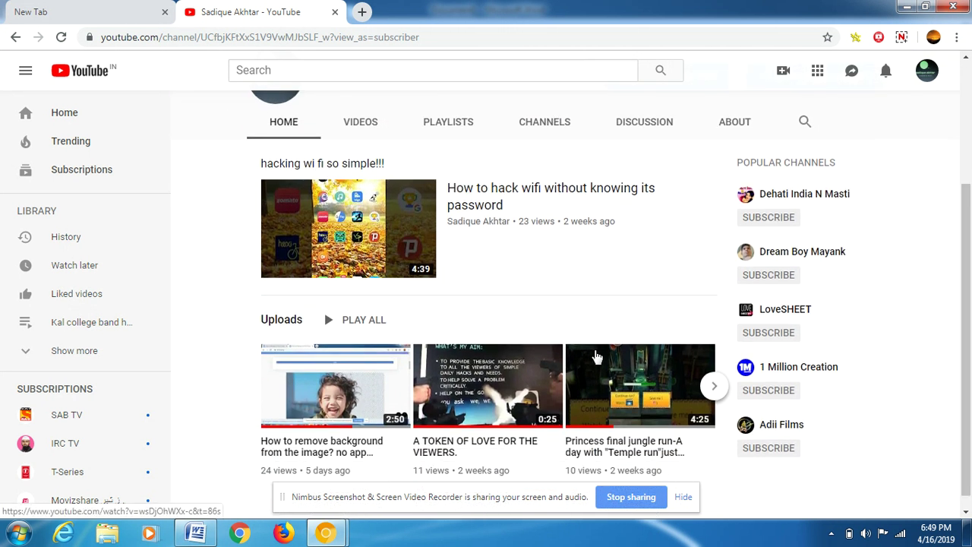
mouse_move(639, 384)
click(717, 388)
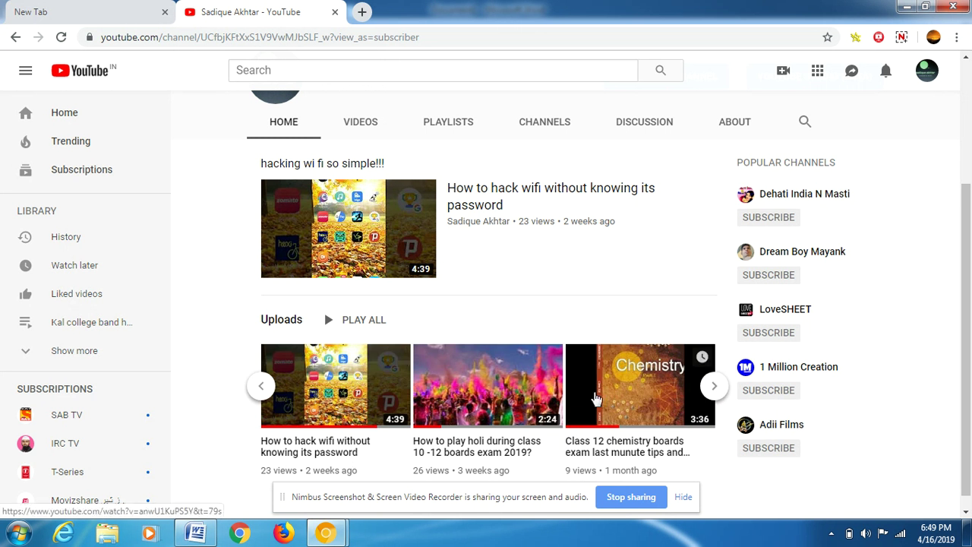
click(713, 385)
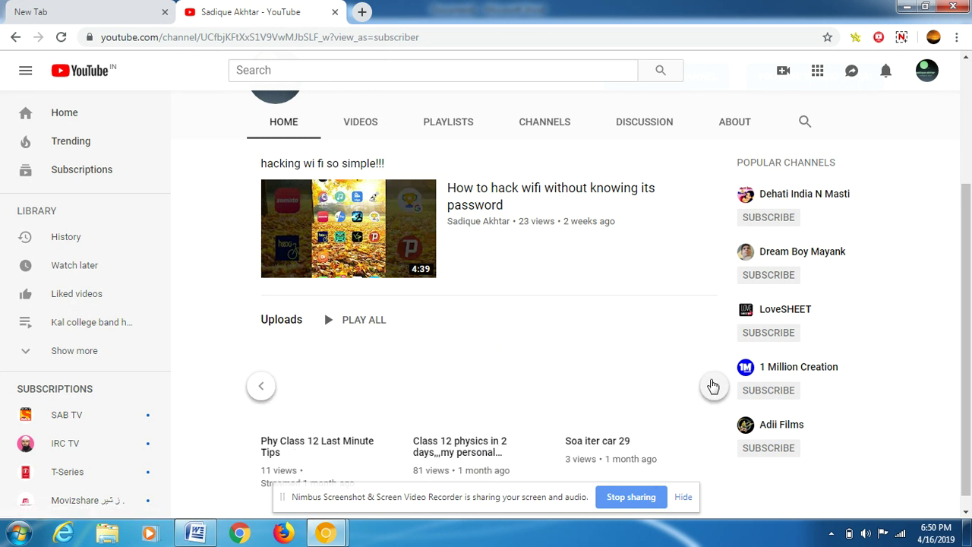
click(713, 386)
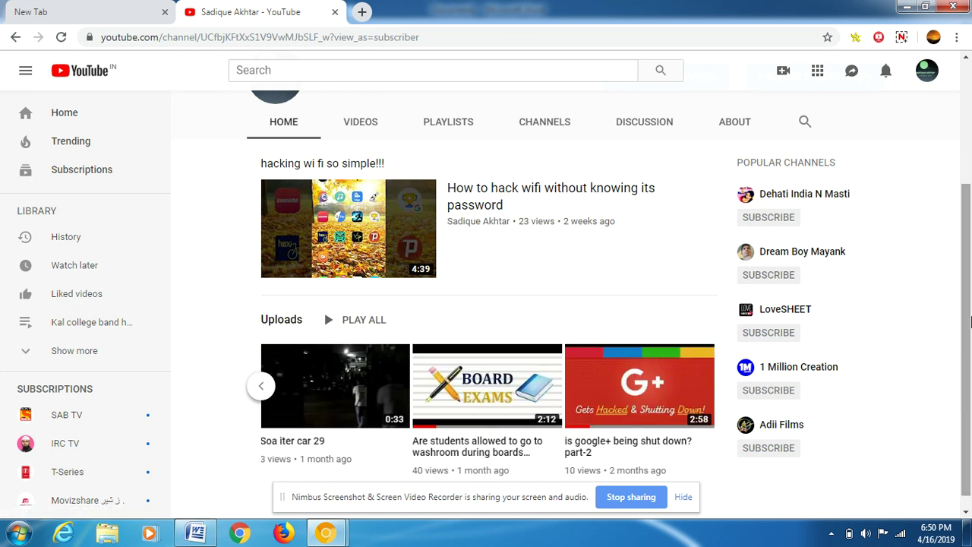
drag(970, 322, 970, 332)
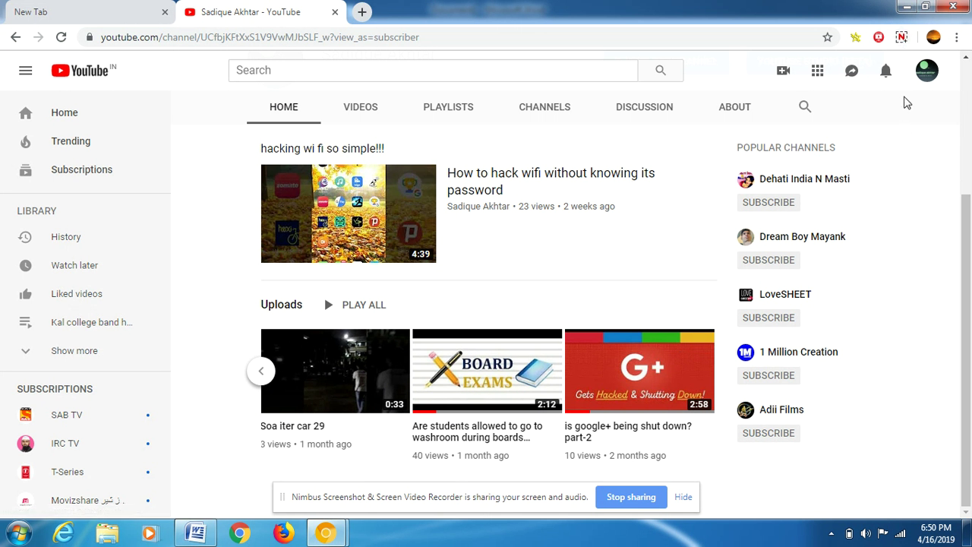
click(901, 37)
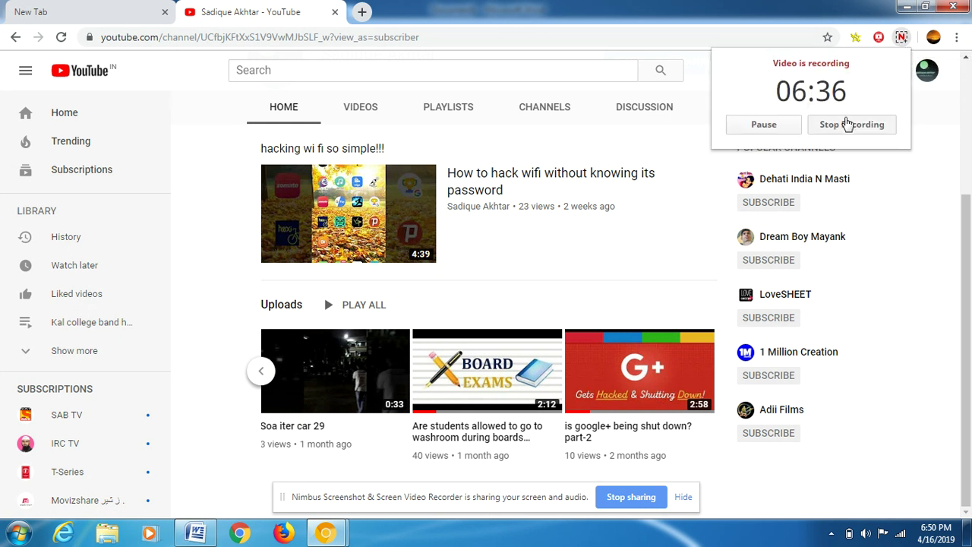